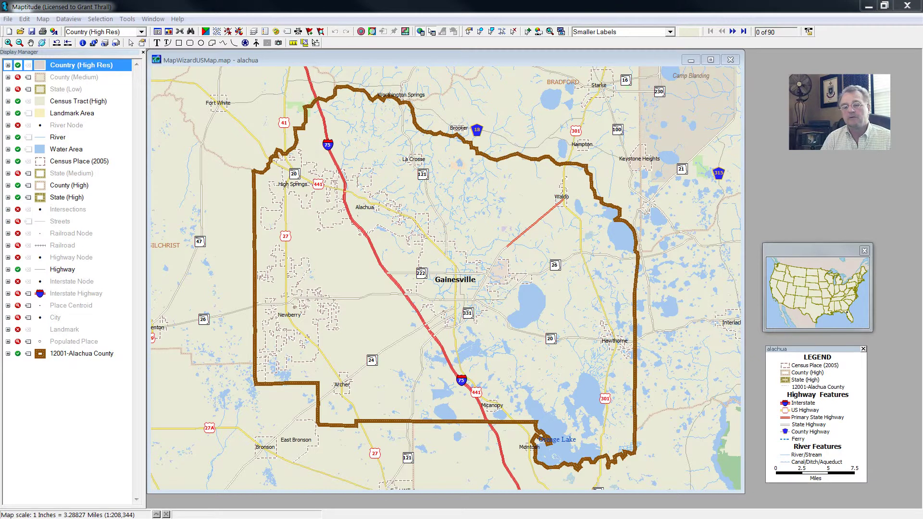
Set up a vector grid as an area layer with 4 shape points, covering the map window with cells of fixed size
{"action": "left_click", "coordinate": [127, 19]}
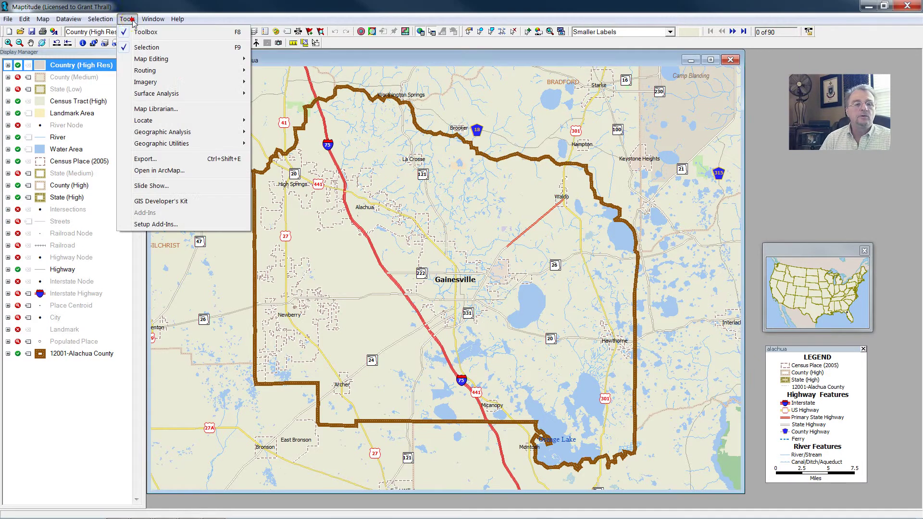
{"action": "mouse_move", "coordinate": [192, 143]}
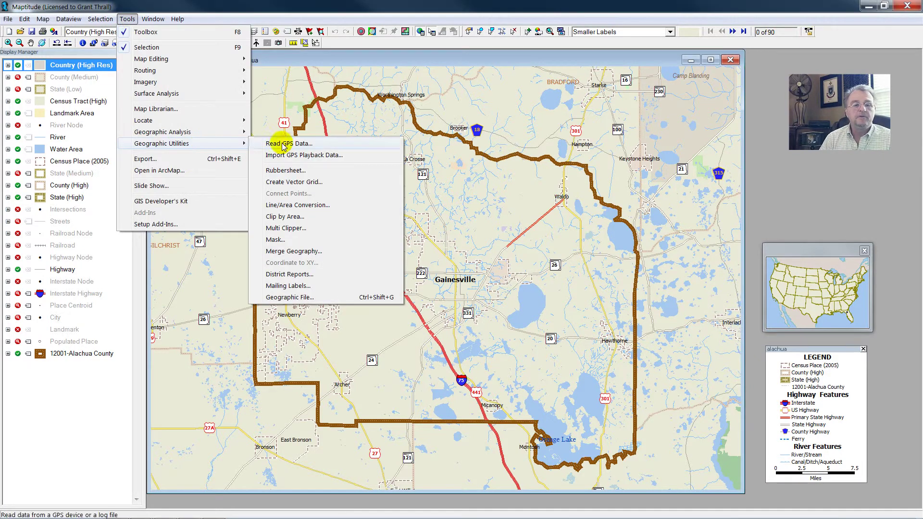
{"action": "left_click", "coordinate": [327, 182]}
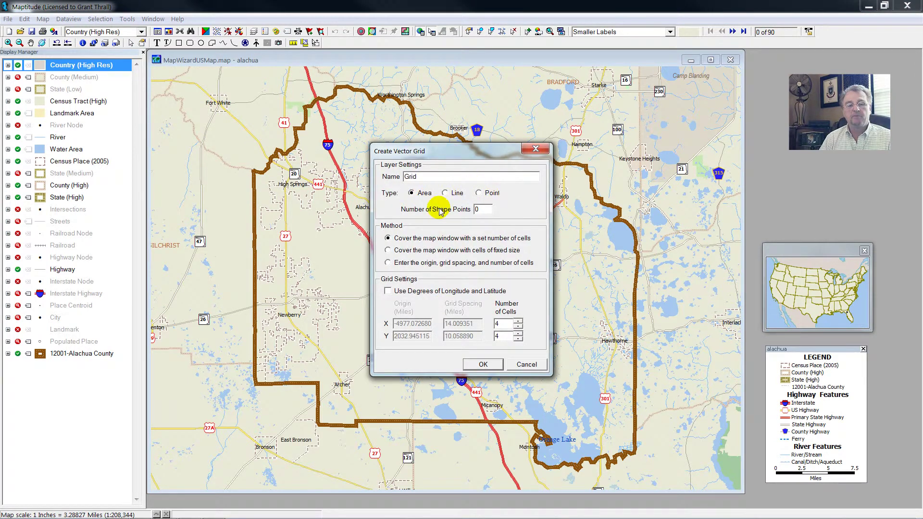
{"action": "left_click_drag", "start_coordinate": [490, 209], "coordinate": [458, 222]}
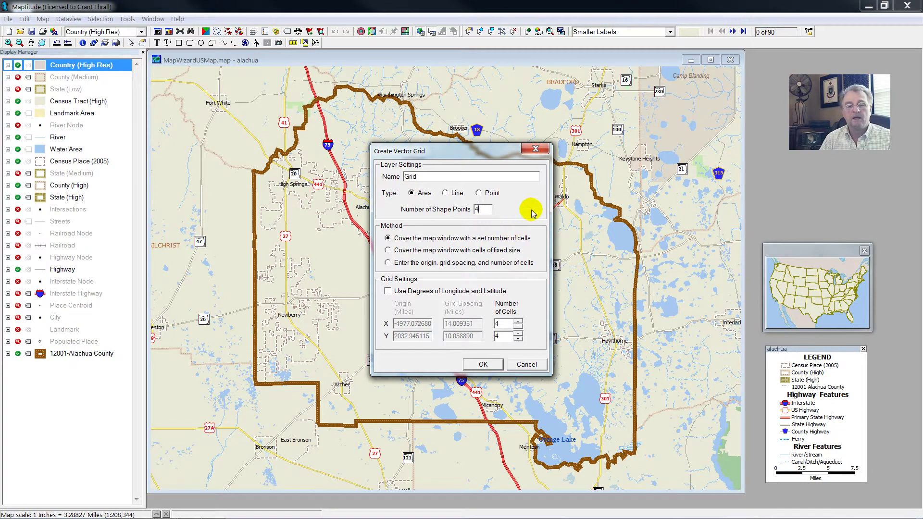
{"action": "left_click", "coordinate": [397, 251]}
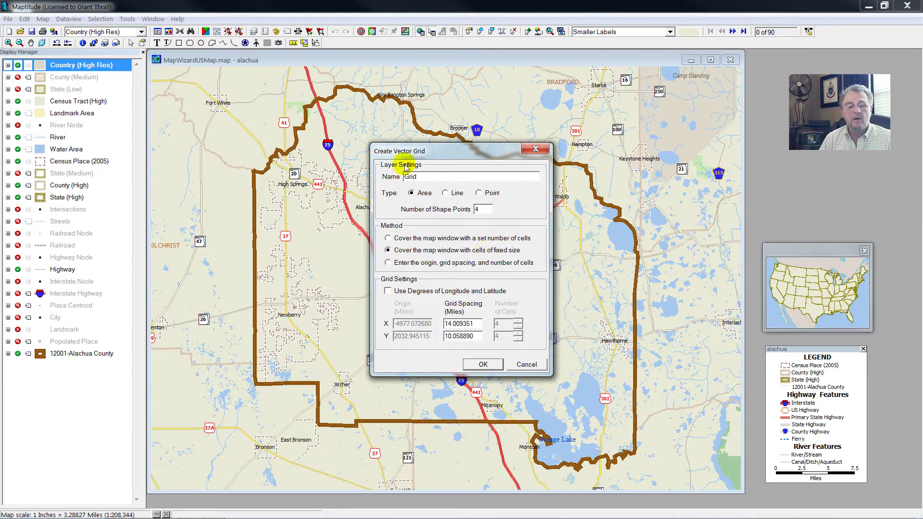
Set the X and Y grid spacing to 1 mile and create the grid layer, stored as Grid-1 in the 12001-Grids folder
{"action": "left_click_drag", "start_coordinate": [478, 323], "coordinate": [392, 323]}
{"action": "type", "text": "1"}
{"action": "left_click_drag", "start_coordinate": [479, 339], "coordinate": [390, 340]}
{"action": "type", "text": "1"}
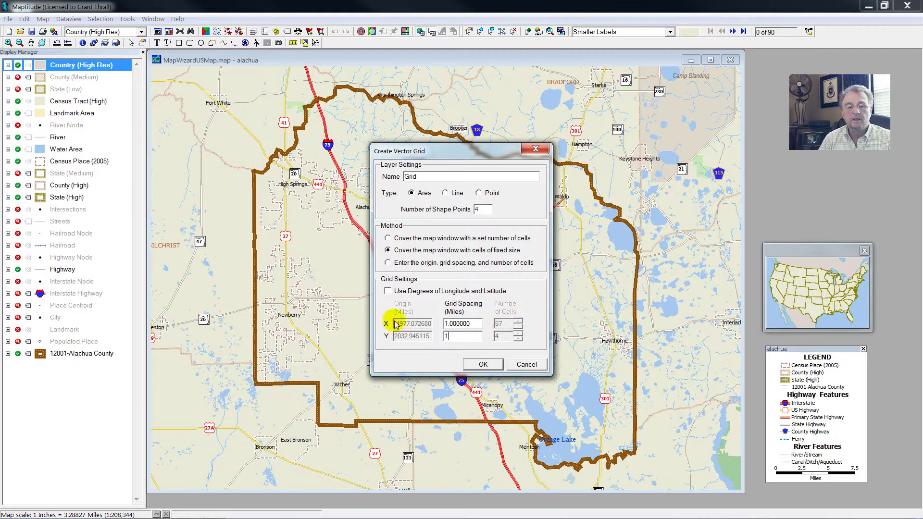
{"action": "left_click", "coordinate": [475, 324]}
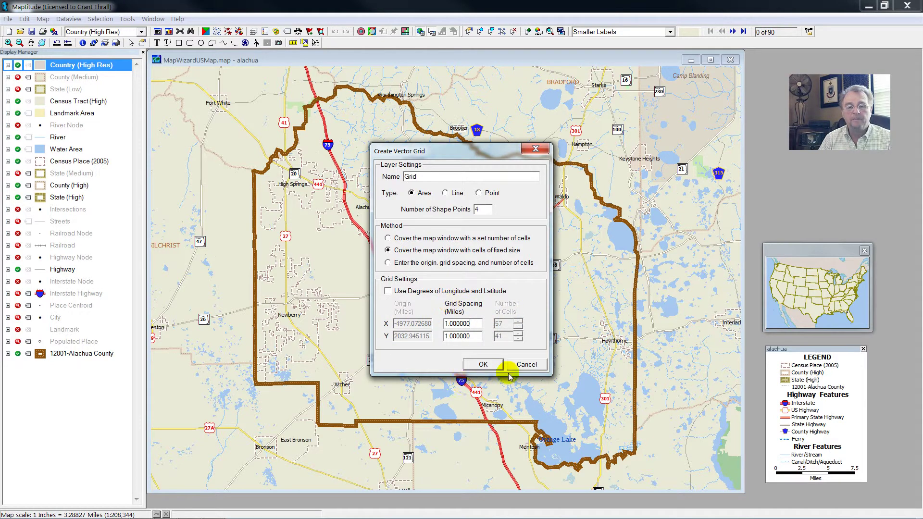
{"action": "left_click", "coordinate": [482, 365]}
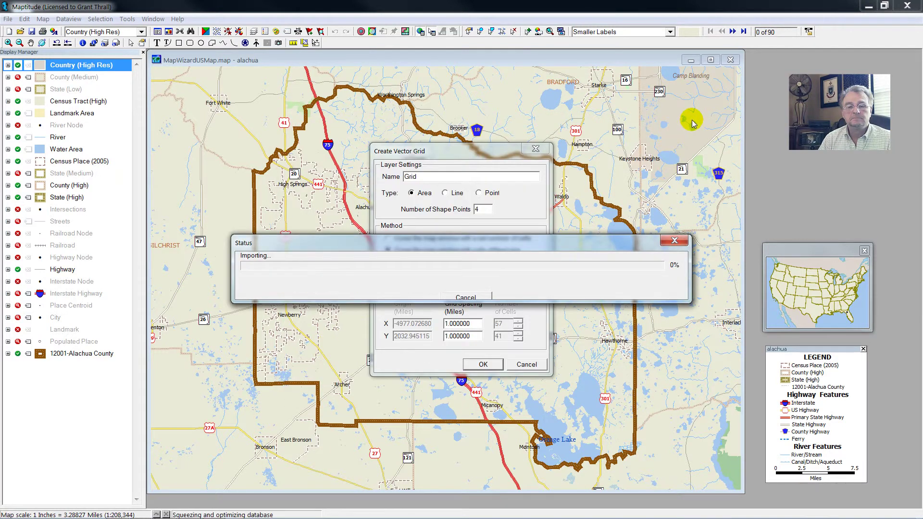
Style the Grid layer with a dark magenta border of width 0.75 and return to the map
{"action": "double_click", "coordinate": [57, 366]}
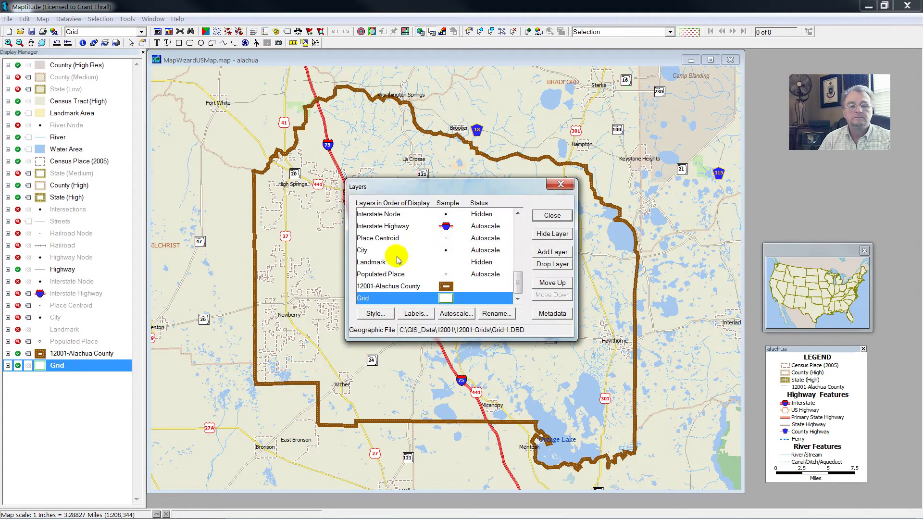
{"action": "left_click", "coordinate": [376, 314]}
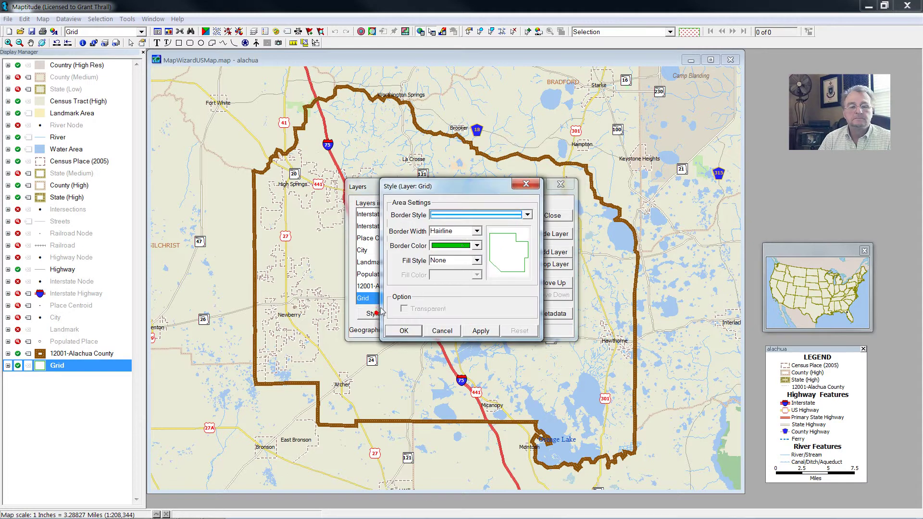
{"action": "left_click", "coordinate": [477, 246]}
{"action": "scroll", "coordinate": [465, 268], "scroll_direction": "down", "scroll_amount": 2}
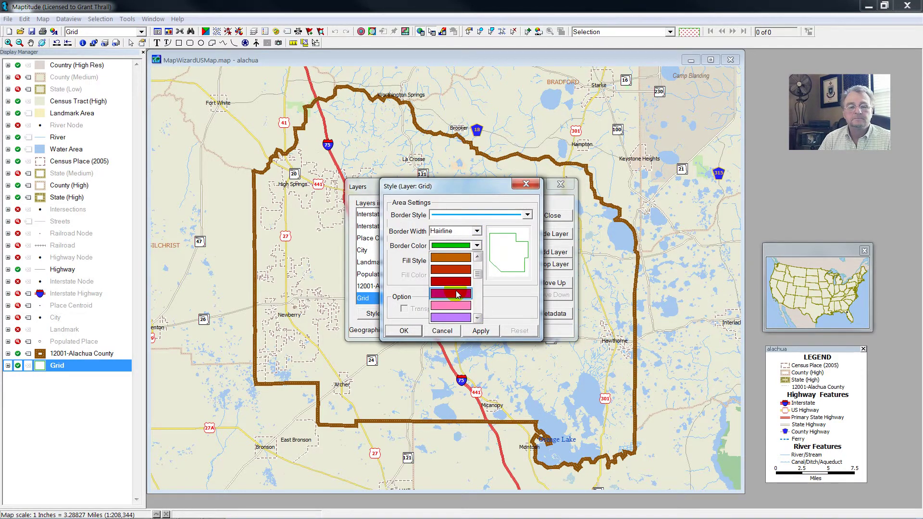
{"action": "left_click", "coordinate": [457, 294]}
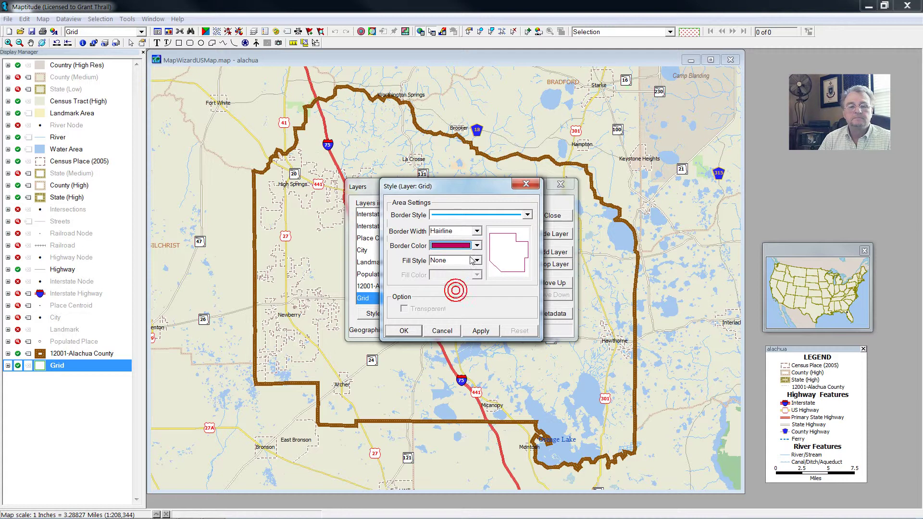
{"action": "left_click", "coordinate": [478, 232]}
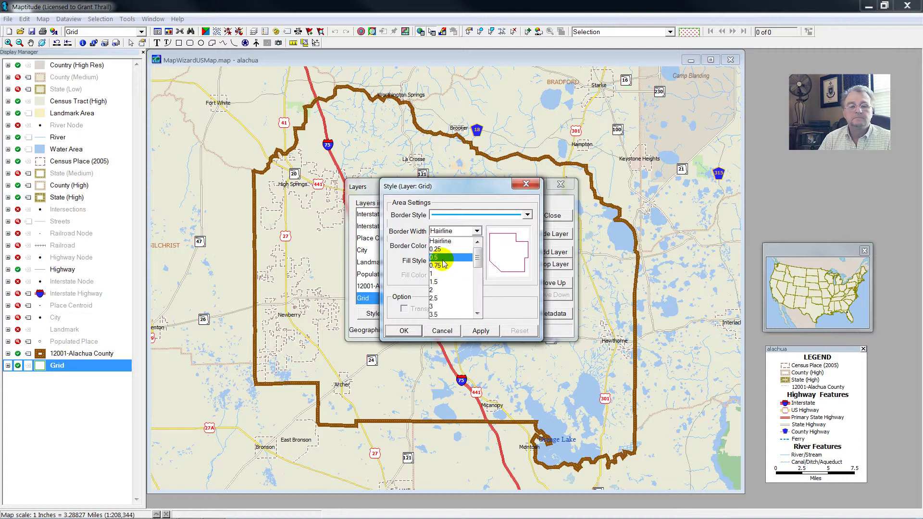
{"action": "left_click", "coordinate": [445, 266]}
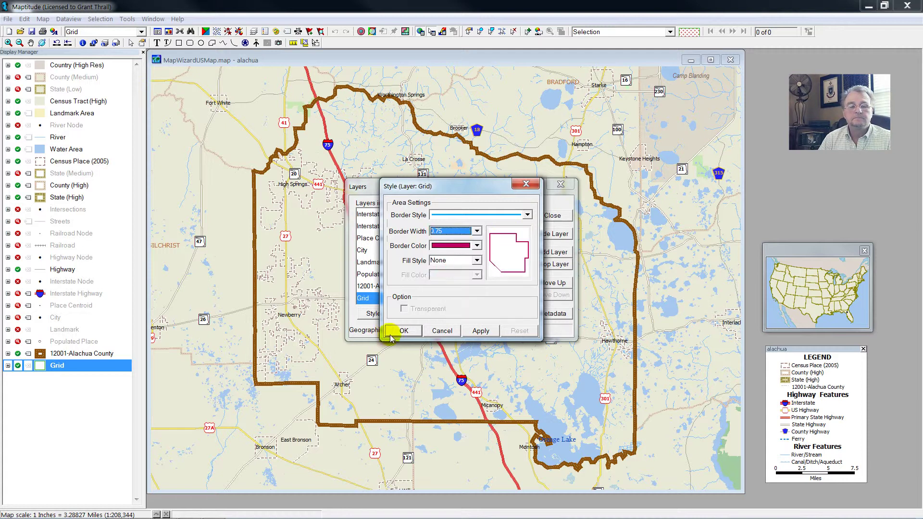
{"action": "left_click", "coordinate": [404, 330]}
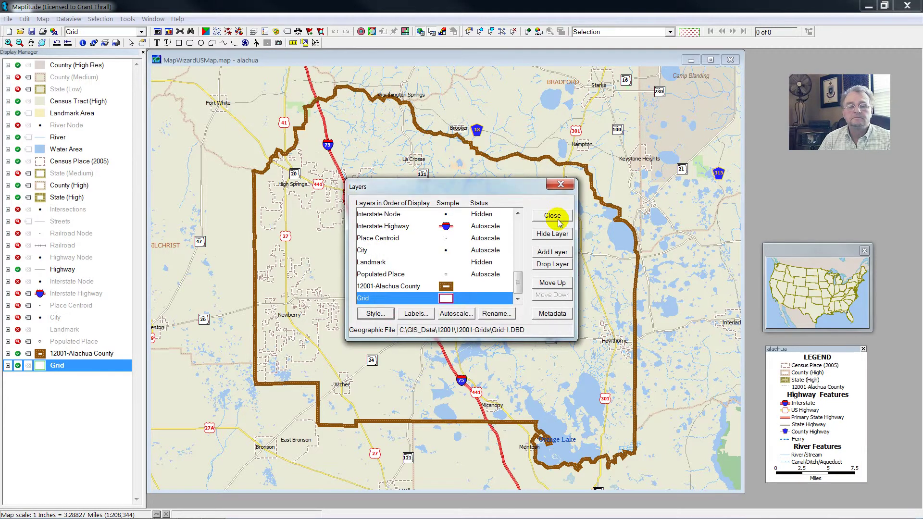
{"action": "left_click", "coordinate": [552, 215]}
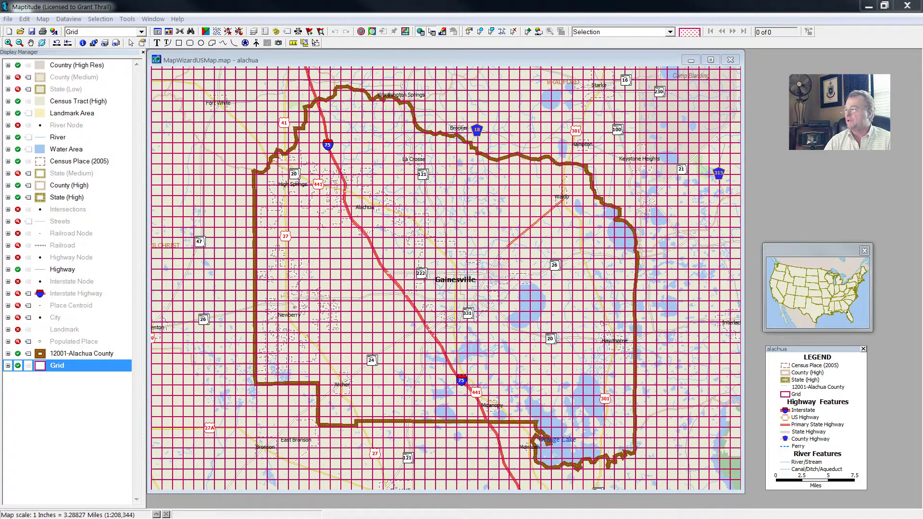
Switch to Internet Explorer and read the Background section of the Wikipedia article on the modifiable areal unit problem
{"action": "key", "text": "alt+Tab"}
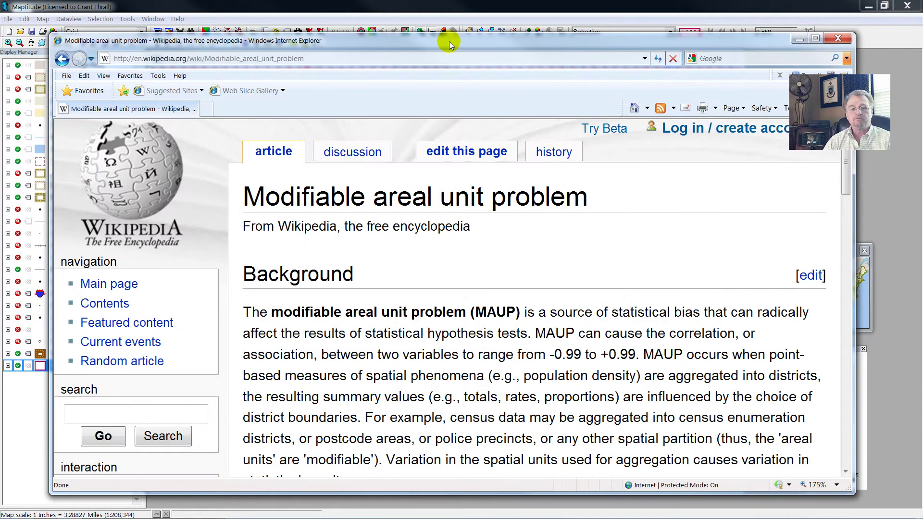
{"action": "left_click_drag", "start_coordinate": [449, 41], "coordinate": [422, 31]}
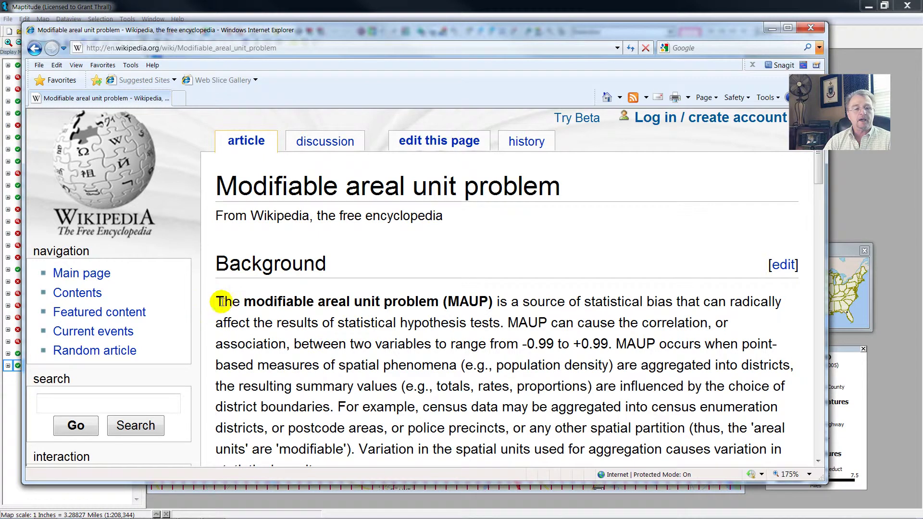
{"action": "left_click_drag", "start_coordinate": [220, 301], "coordinate": [494, 384]}
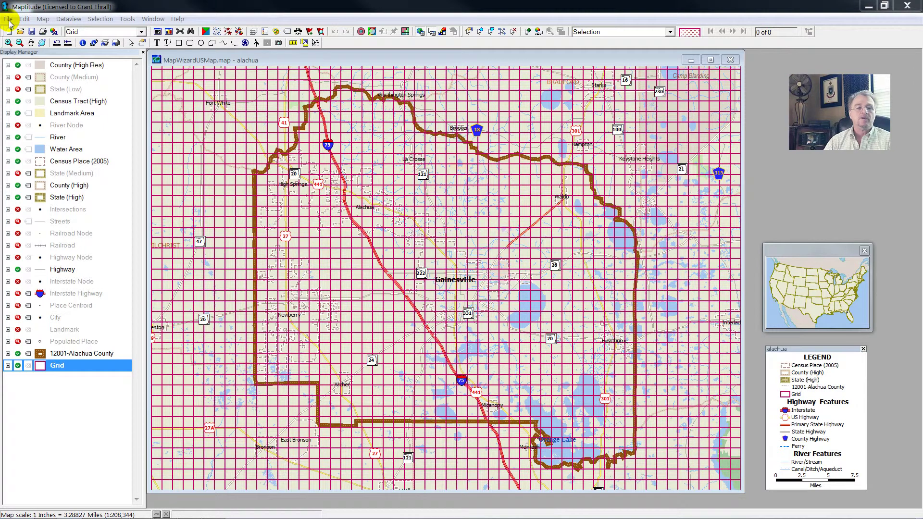
Make Grid the working layer and set up Clip by Area using all records of the 12001-Alachua County layer
{"action": "left_click", "coordinate": [69, 369]}
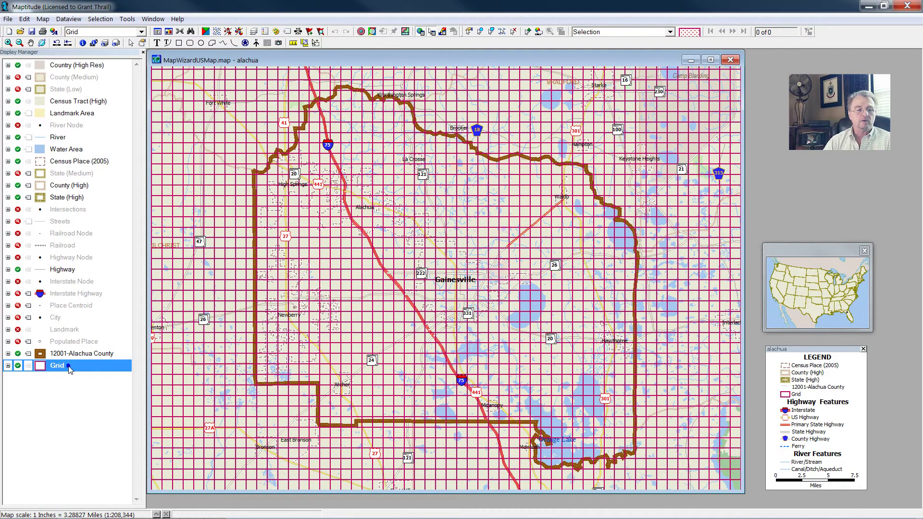
{"action": "right_click", "coordinate": [68, 369]}
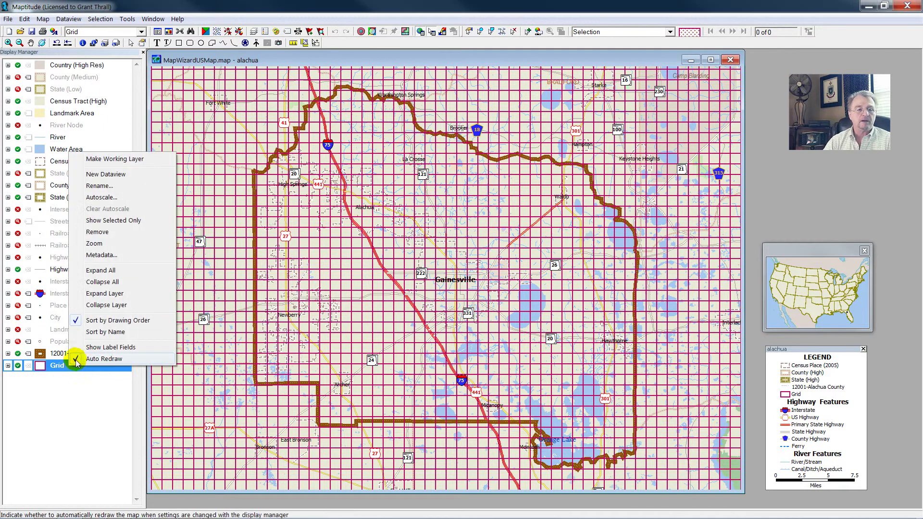
{"action": "left_click", "coordinate": [131, 160]}
{"action": "left_click", "coordinate": [126, 20]}
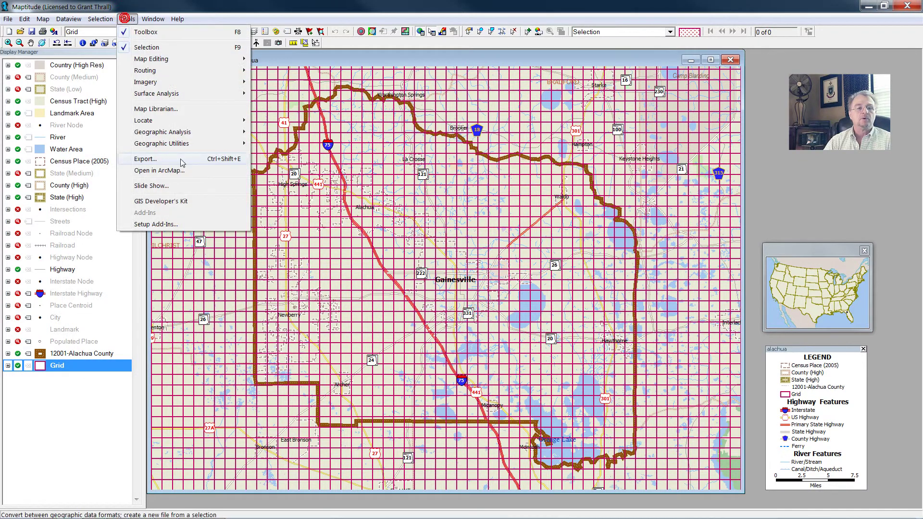
{"action": "mouse_move", "coordinate": [182, 144]}
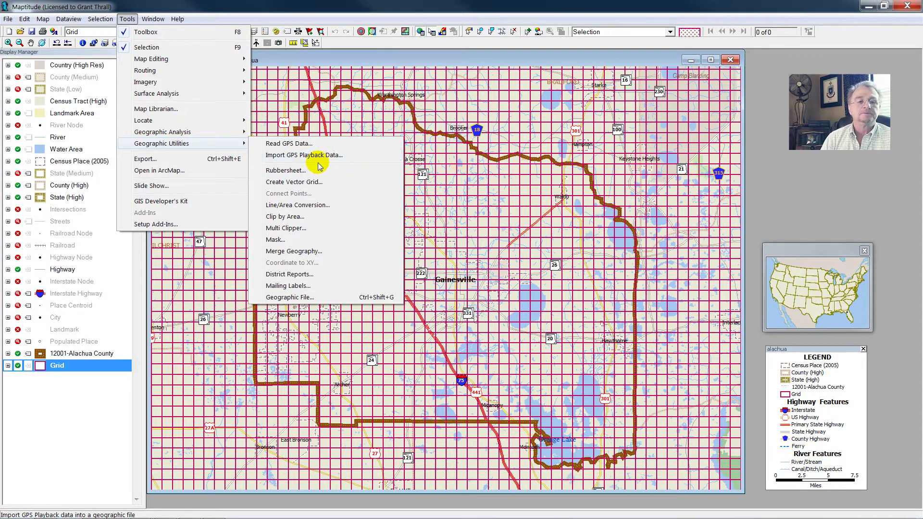
{"action": "left_click", "coordinate": [301, 217]}
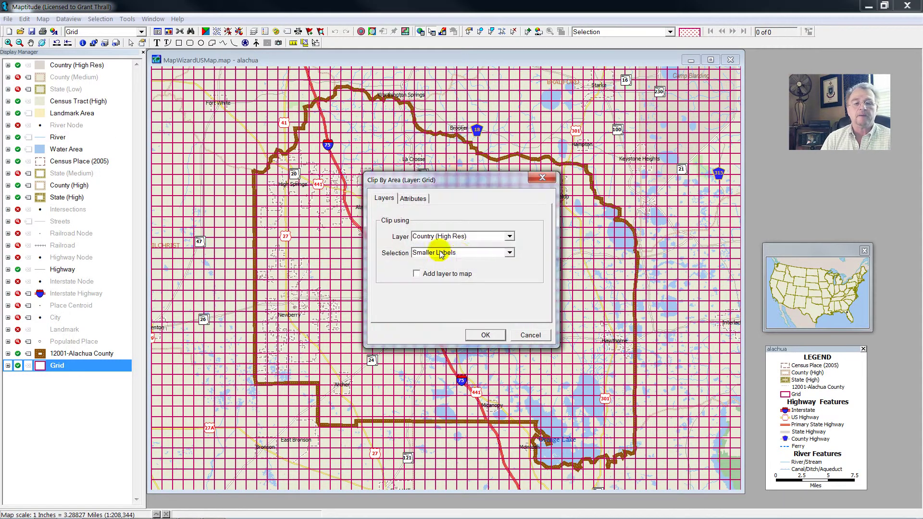
{"action": "left_click", "coordinate": [511, 236]}
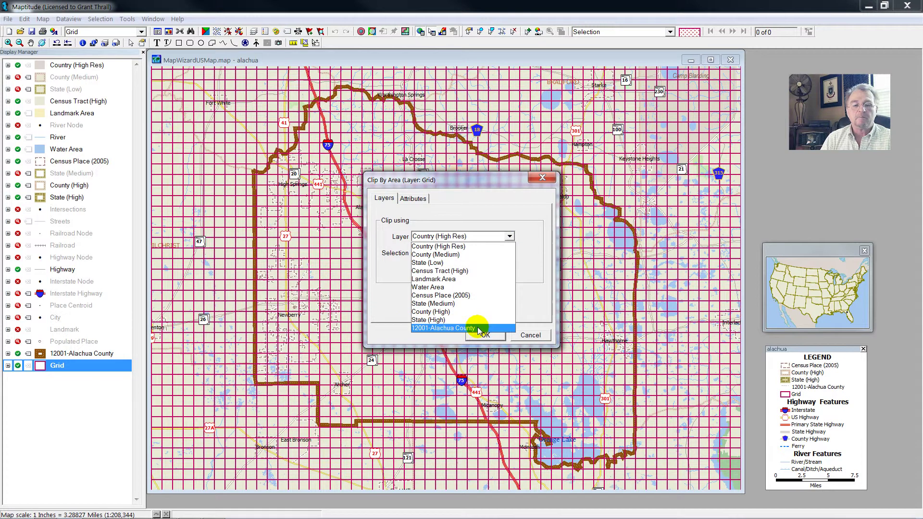
{"action": "left_click", "coordinate": [480, 328]}
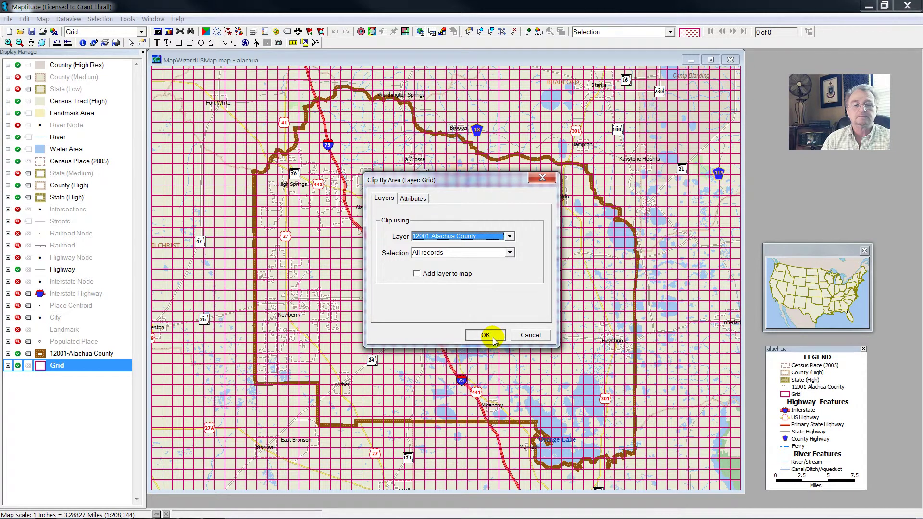
Run the clip and save the clipped grid as Grid-2-12001-clip in the 12001-Grids folder
{"action": "left_click", "coordinate": [486, 335]}
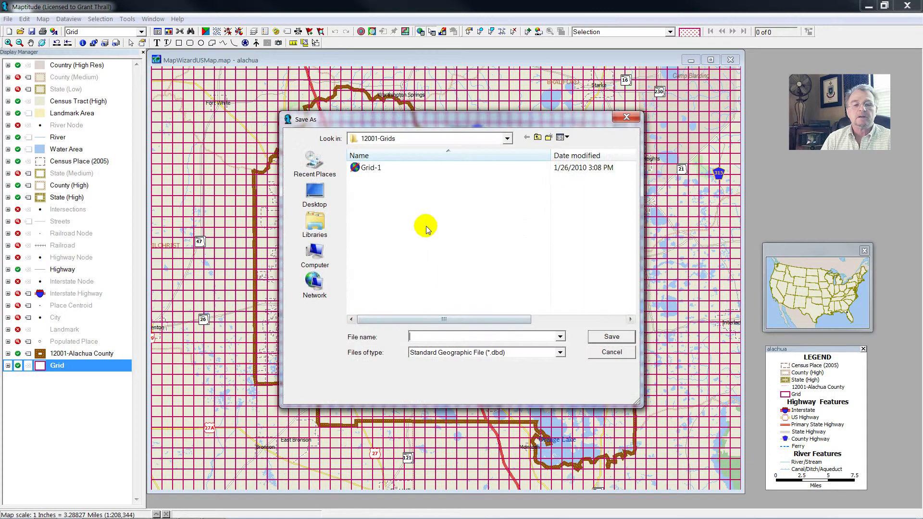
{"action": "left_click", "coordinate": [371, 167]}
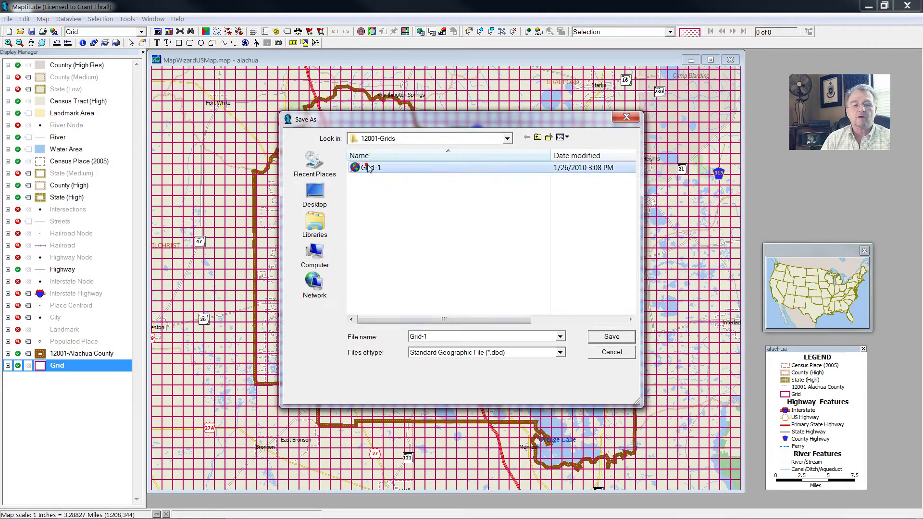
{"action": "double_click", "coordinate": [447, 340]}
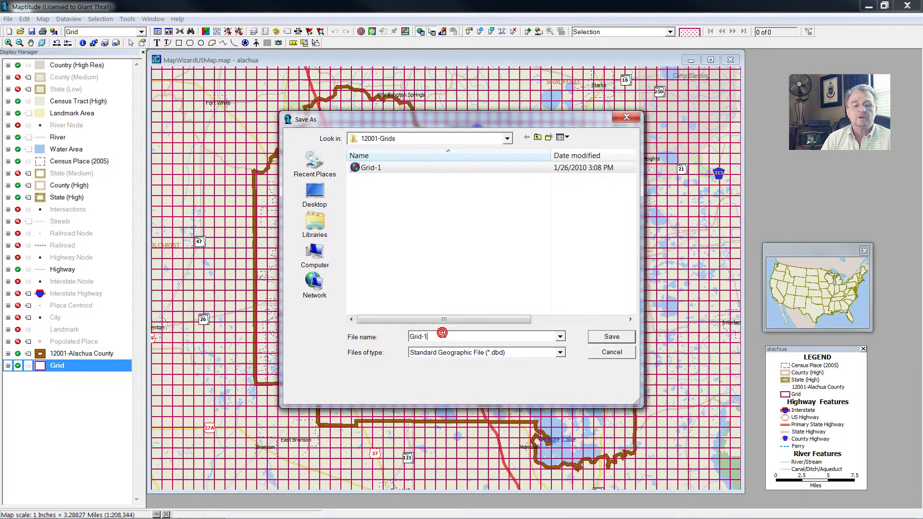
{"action": "key", "text": "BackSpace"}
{"action": "type", "text": "2-12001-clip"}
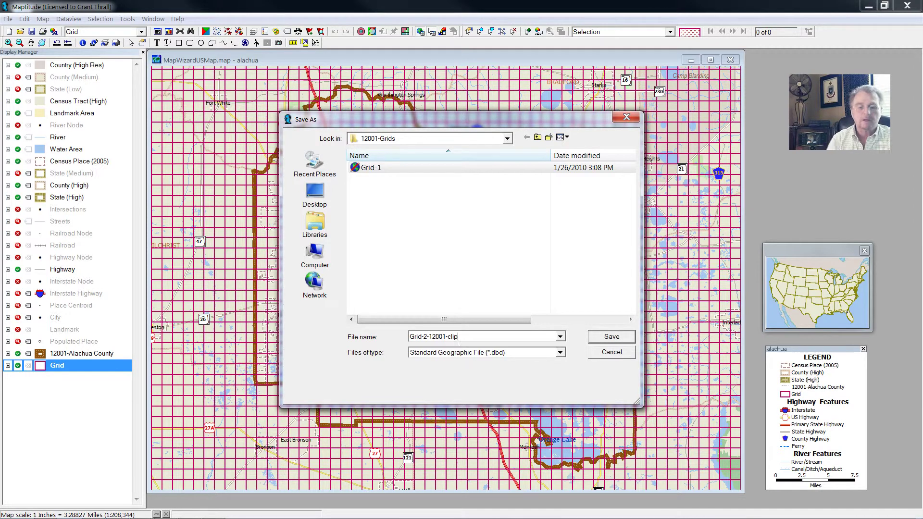
{"action": "left_click", "coordinate": [603, 337]}
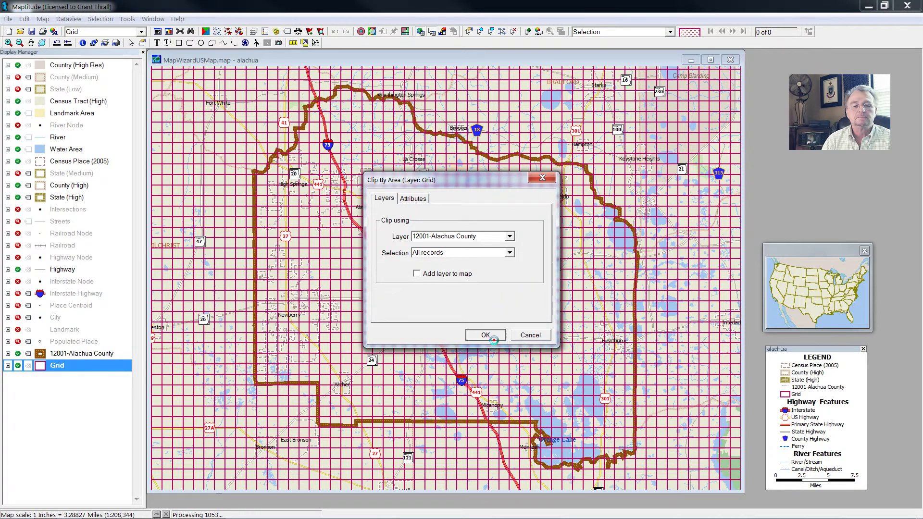
{"action": "left_click", "coordinate": [492, 335]}
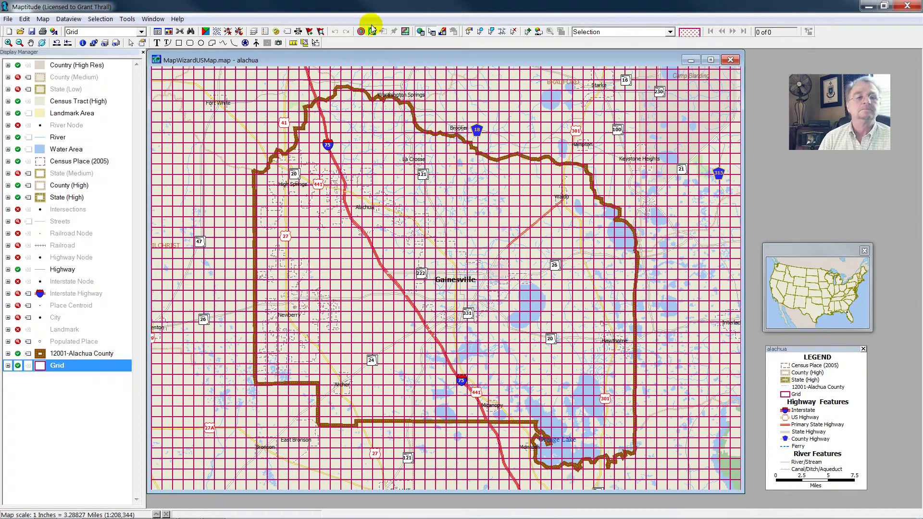
Add the clipped grid file Grid-2-12001-clip from GIS_Data > 12001 > 12001-Grids to the map as a layer
{"action": "left_click", "coordinate": [254, 31]}
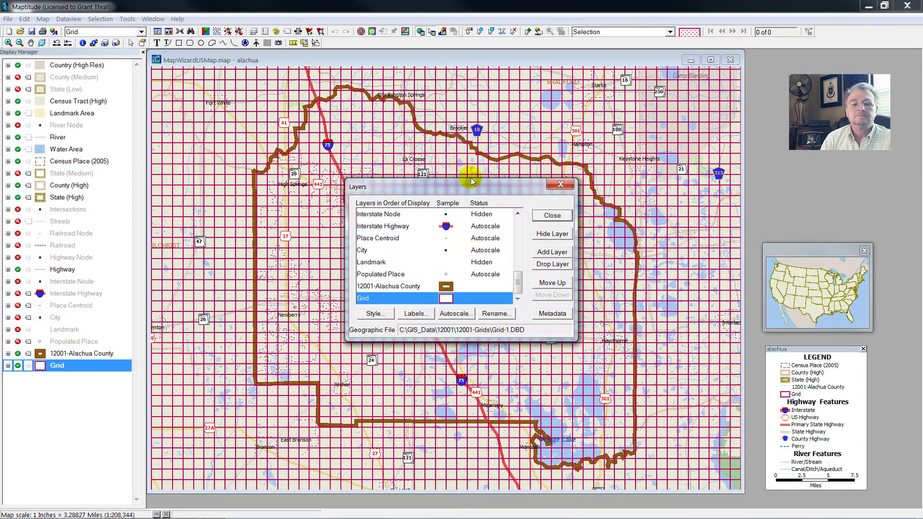
{"action": "left_click", "coordinate": [553, 252]}
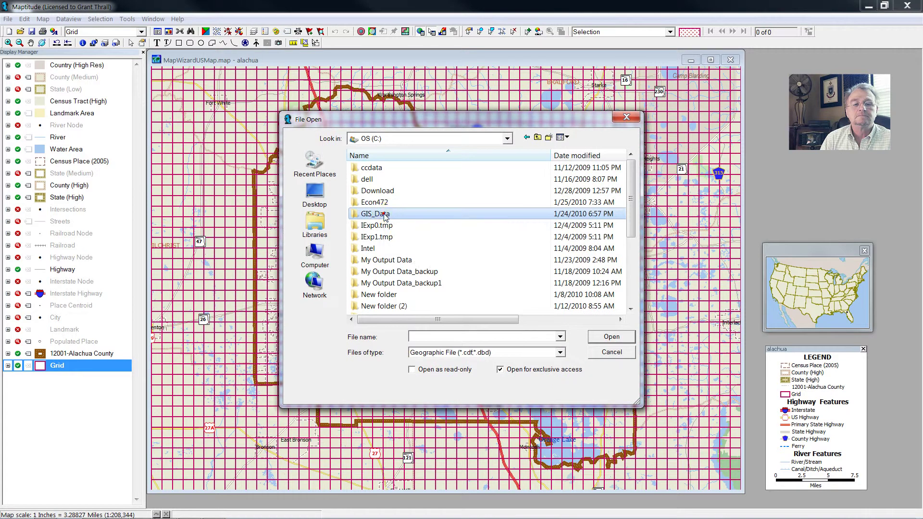
{"action": "double_click", "coordinate": [384, 214]}
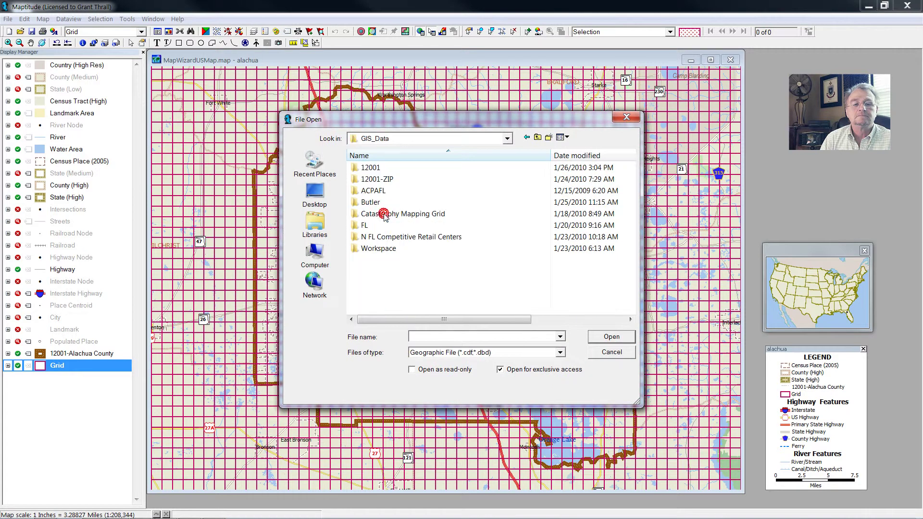
{"action": "double_click", "coordinate": [378, 168]}
{"action": "double_click", "coordinate": [398, 166]}
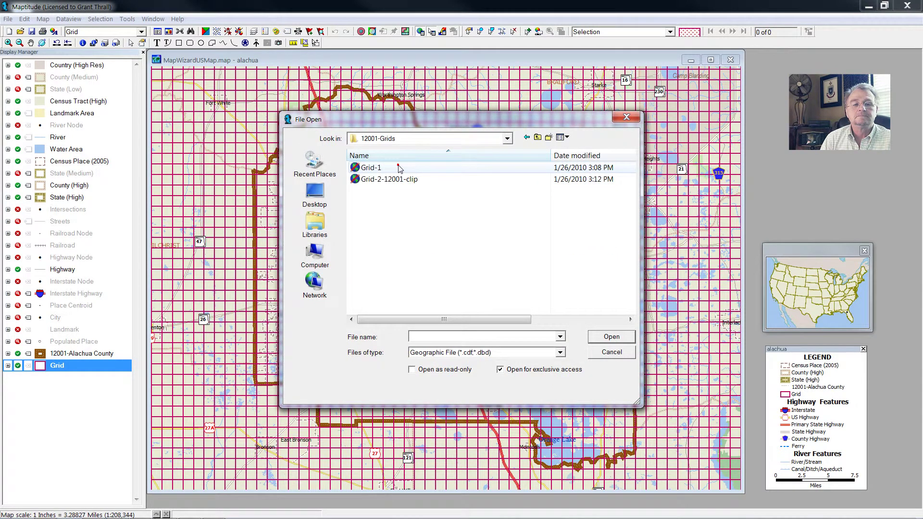
{"action": "left_click", "coordinate": [405, 179]}
{"action": "left_click", "coordinate": [599, 339]}
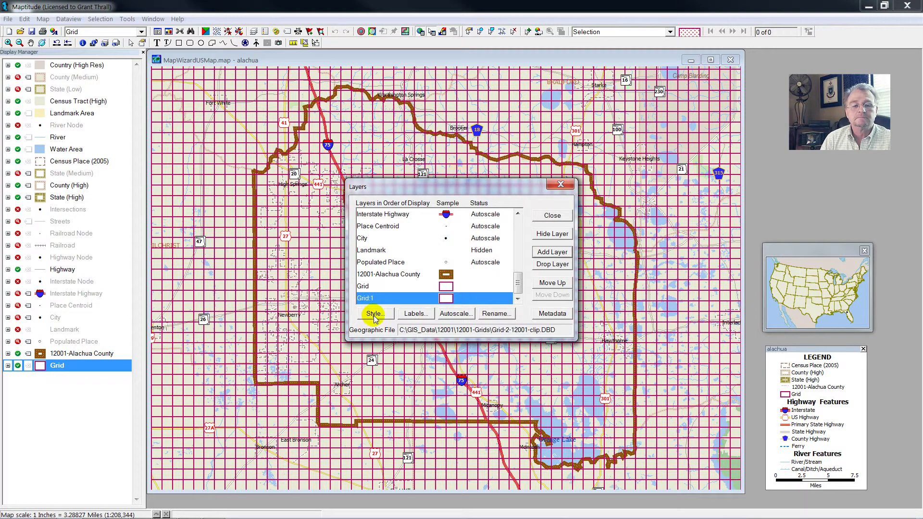
Style the clipped Grid:1 layer with a light blue border and return to the map
{"action": "left_click", "coordinate": [373, 314]}
{"action": "left_click", "coordinate": [476, 247]}
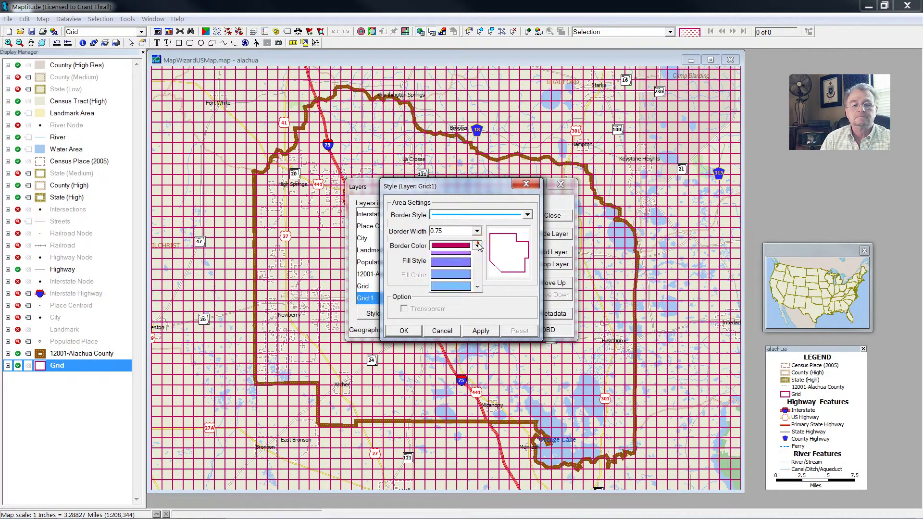
{"action": "left_click", "coordinate": [461, 317]}
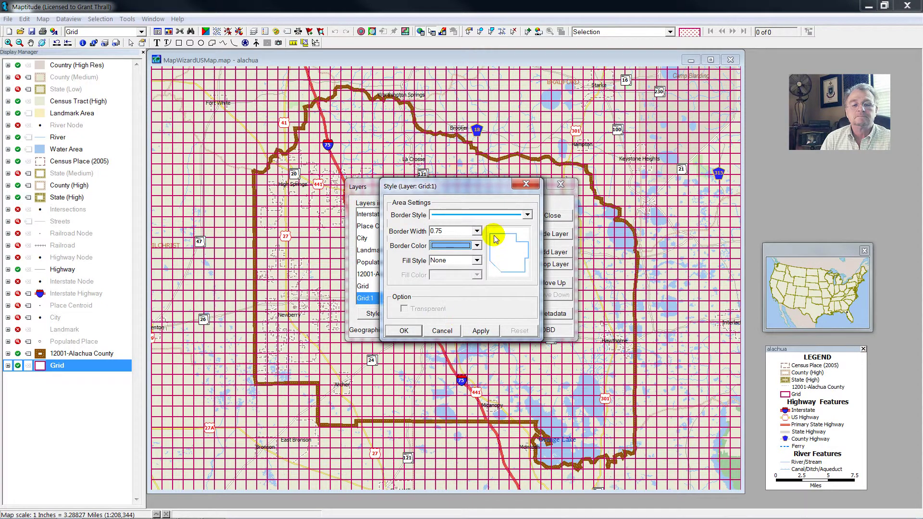
{"action": "left_click", "coordinate": [404, 331]}
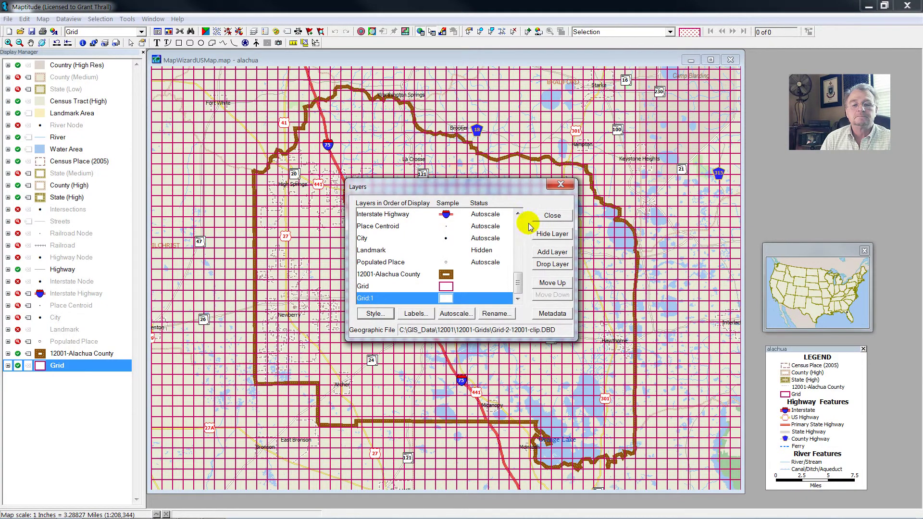
{"action": "left_click", "coordinate": [553, 215]}
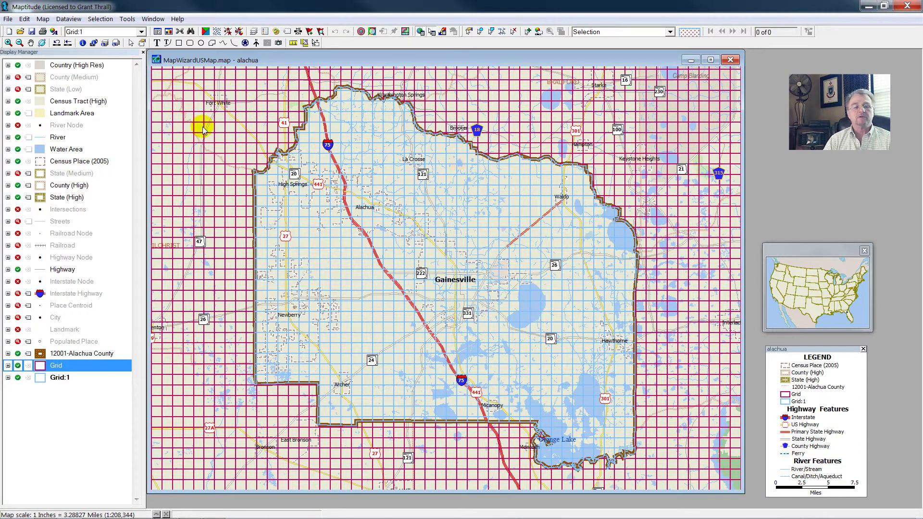
Toggle the clipped Grid:1 layer off and back on to compare it, and hide the original Grid layer
{"action": "left_click", "coordinate": [18, 378]}
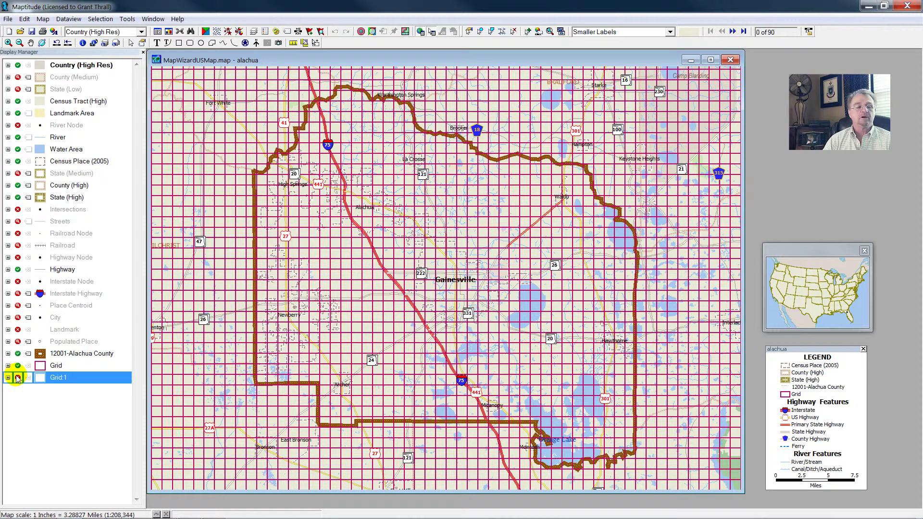
{"action": "left_click", "coordinate": [18, 378]}
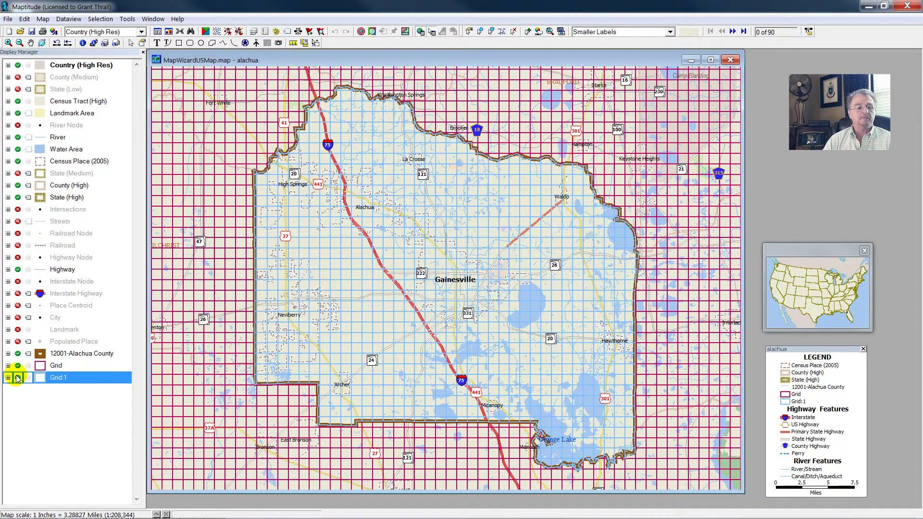
{"action": "left_click", "coordinate": [18, 366]}
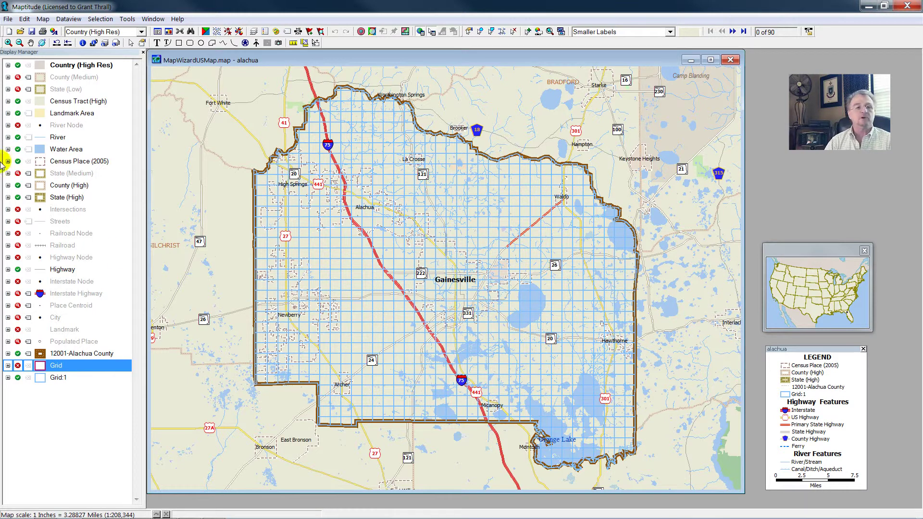
Style the Grid:1 layer's border in dark magenta with width 5 and return to the zoomed county boundary near Worthington Springs
{"action": "left_click", "coordinate": [9, 43]}
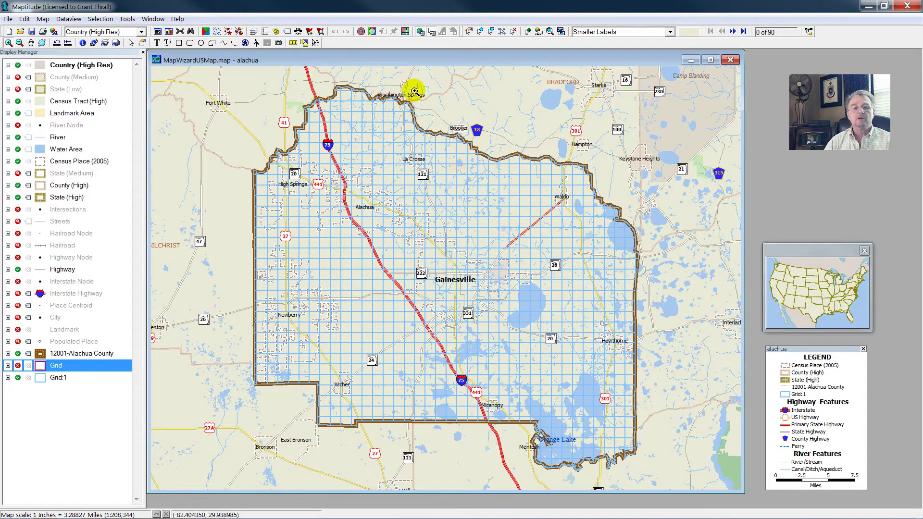
{"action": "left_click_drag", "start_coordinate": [402, 127], "coordinate": [412, 92]}
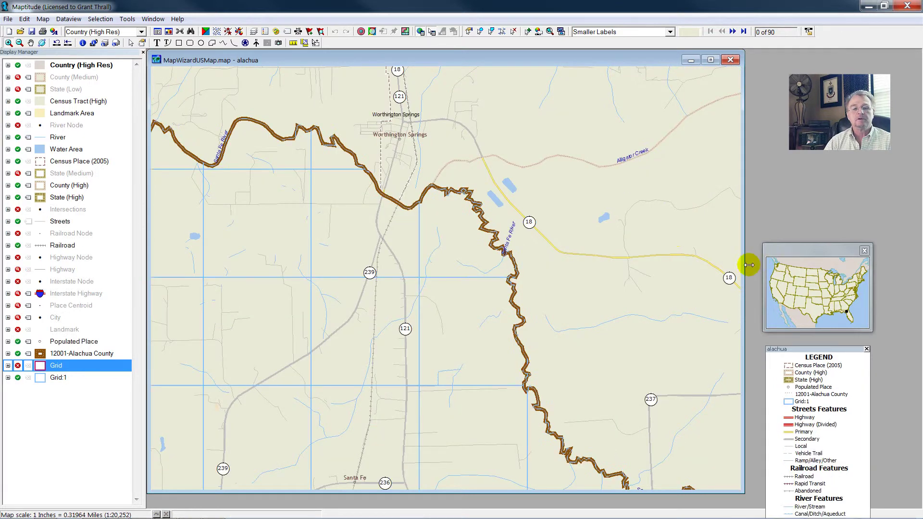
{"action": "double_click", "coordinate": [58, 378]}
{"action": "left_click", "coordinate": [374, 313]}
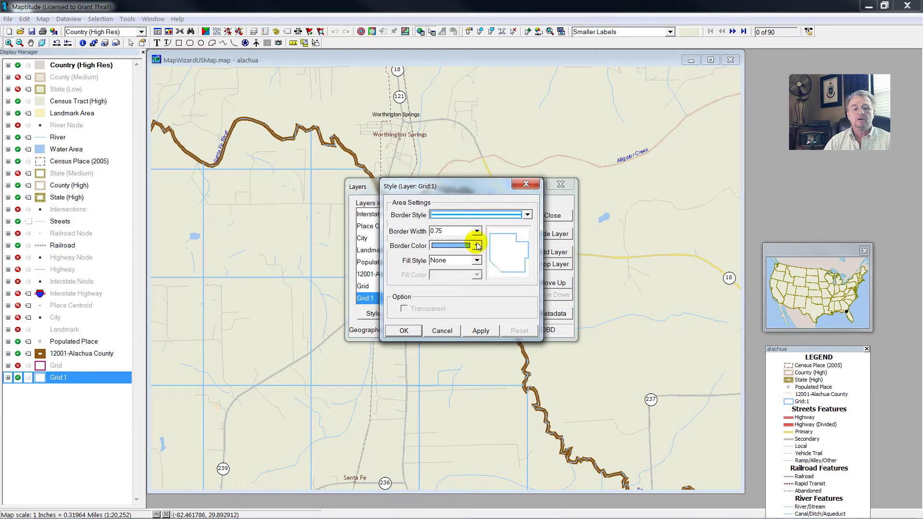
{"action": "left_click", "coordinate": [477, 245]}
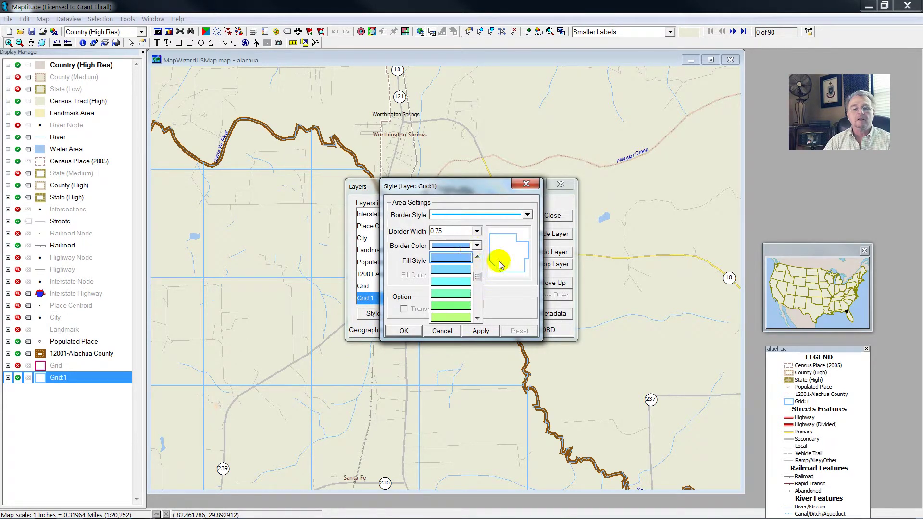
{"action": "scroll", "coordinate": [480, 265], "scroll_direction": "up", "scroll_amount": 2}
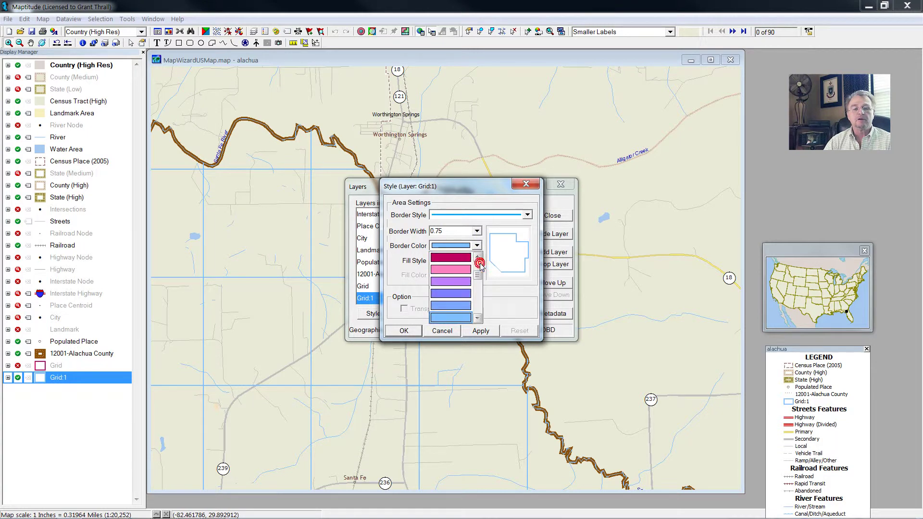
{"action": "left_click", "coordinate": [455, 258]}
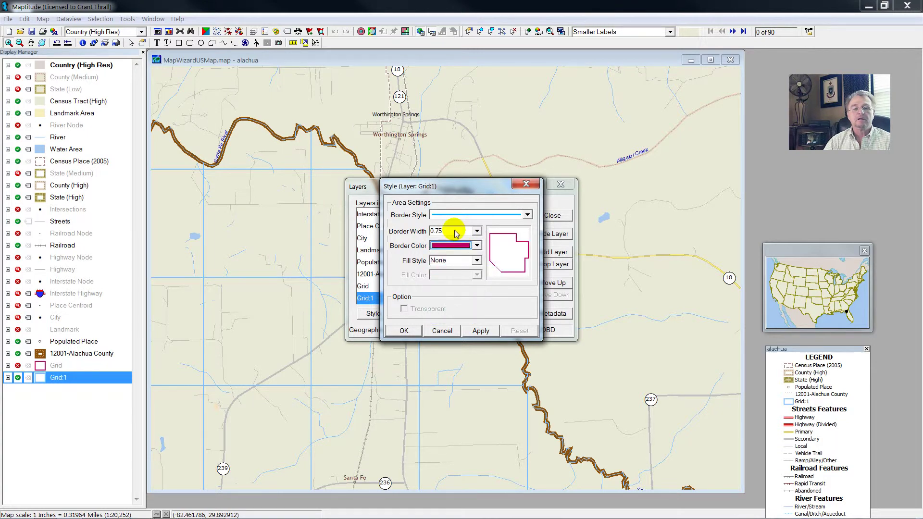
{"action": "left_click", "coordinate": [476, 231]}
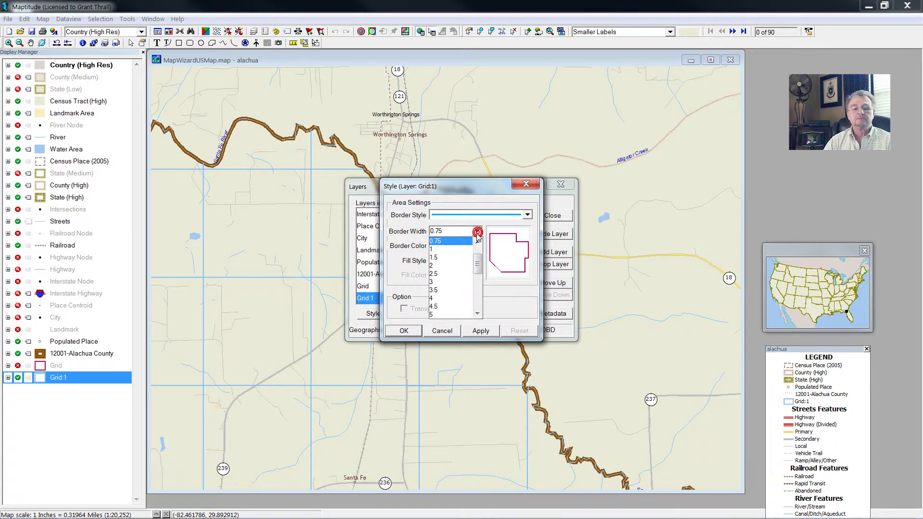
{"action": "left_click", "coordinate": [439, 312]}
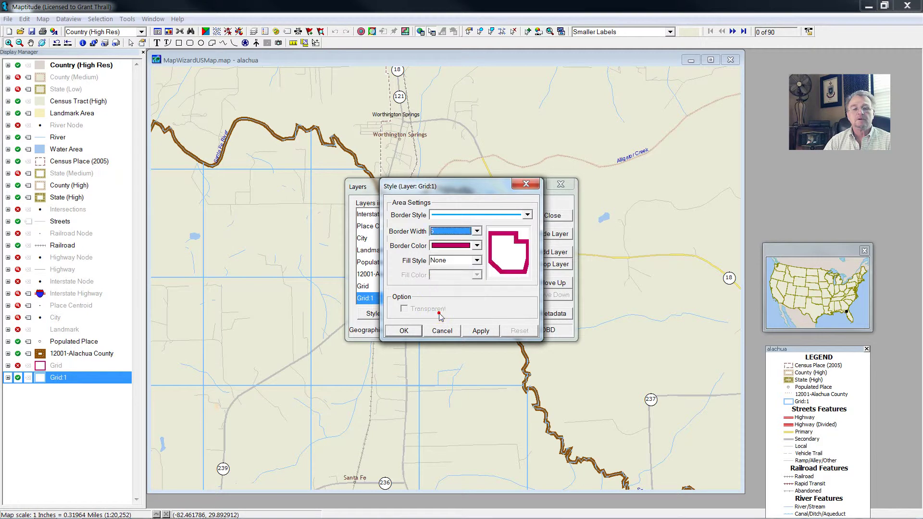
{"action": "left_click", "coordinate": [399, 331]}
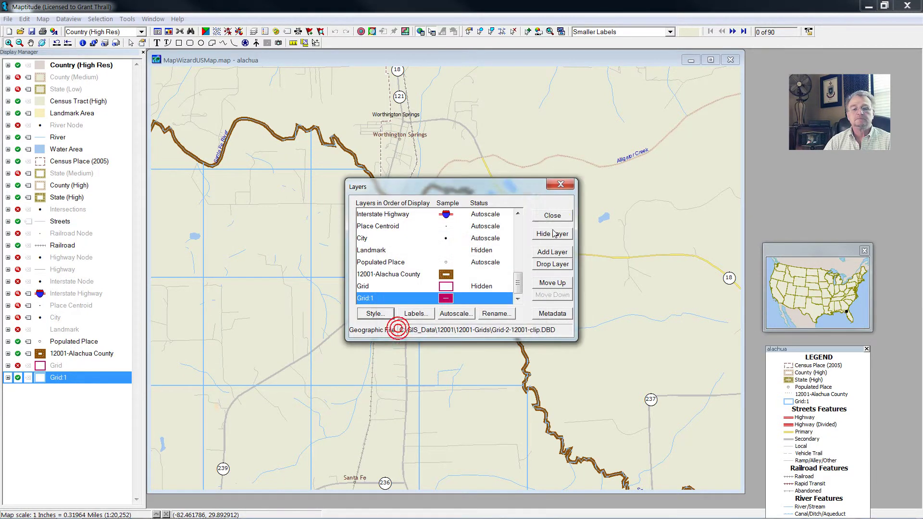
{"action": "left_click", "coordinate": [553, 216]}
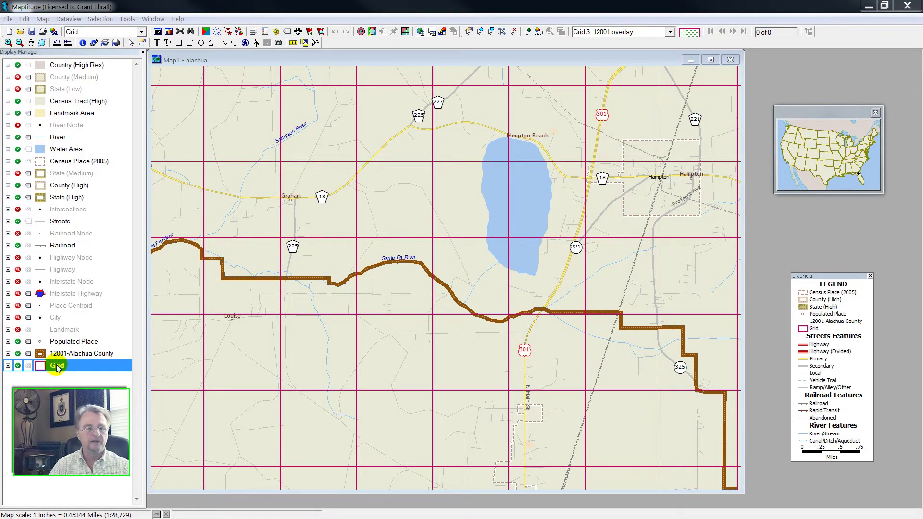
Zoom to the full extent of the Grid layer and make it the working layer
{"action": "right_click", "coordinate": [56, 368]}
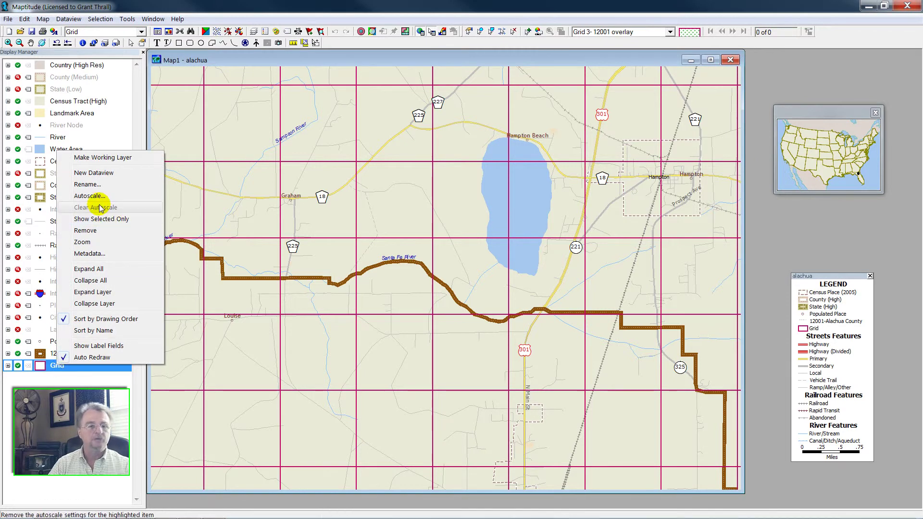
{"action": "left_click", "coordinate": [89, 243]}
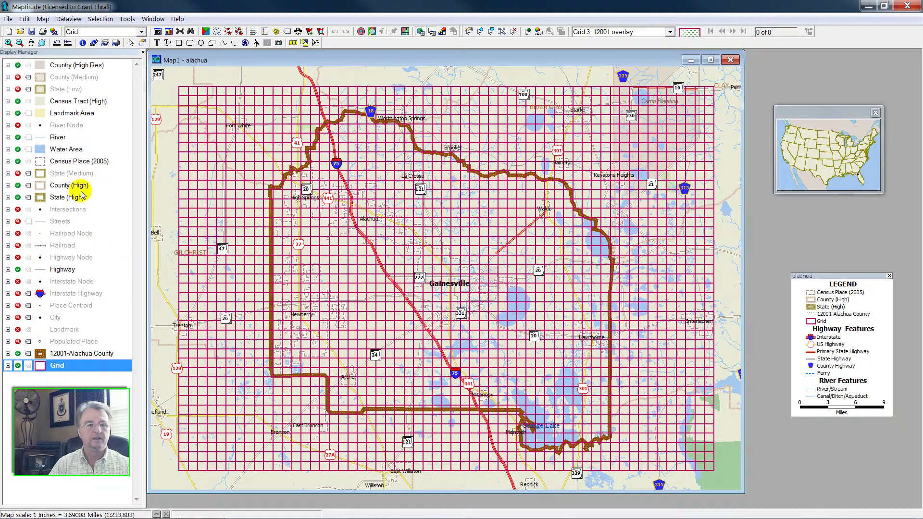
{"action": "right_click", "coordinate": [64, 365]}
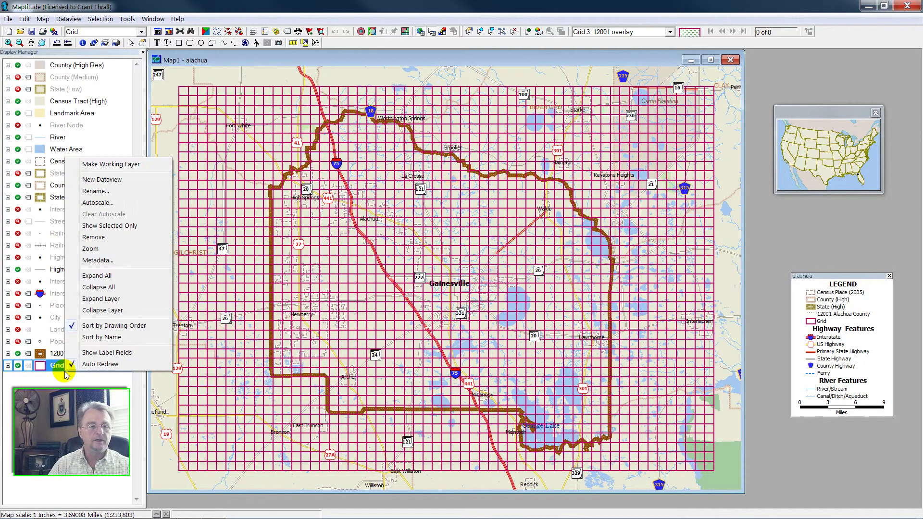
{"action": "left_click", "coordinate": [103, 165]}
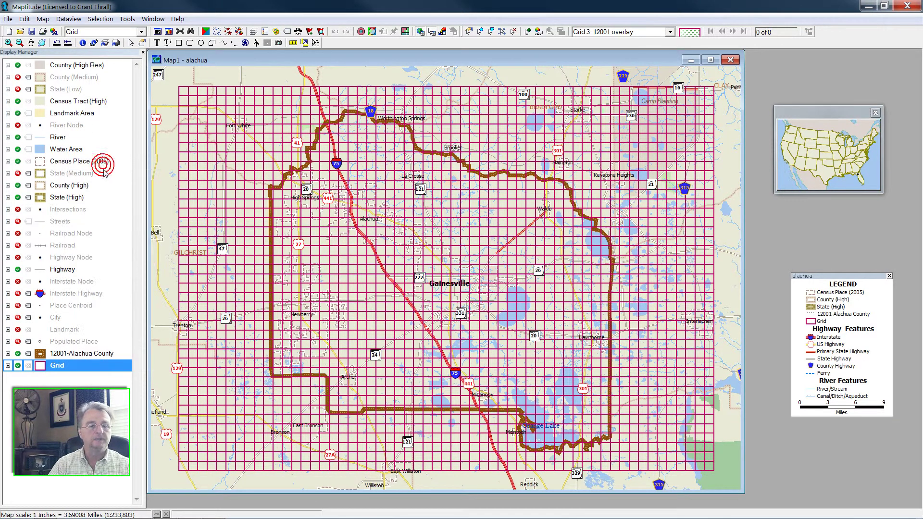
Select by location the Grid features touching or contained in all 12001-Alachua County features, saving them as the set Grid 3- 12001 selection method
{"action": "left_click", "coordinate": [101, 20]}
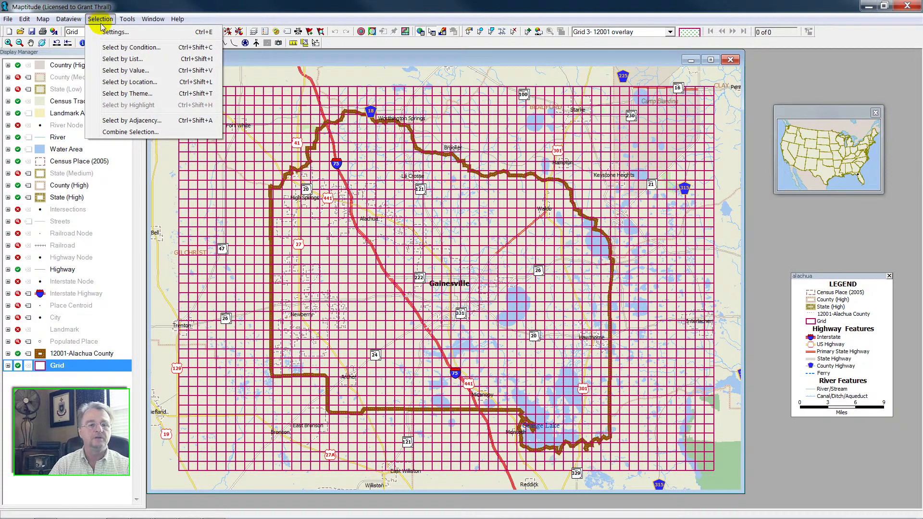
{"action": "left_click", "coordinate": [152, 83]}
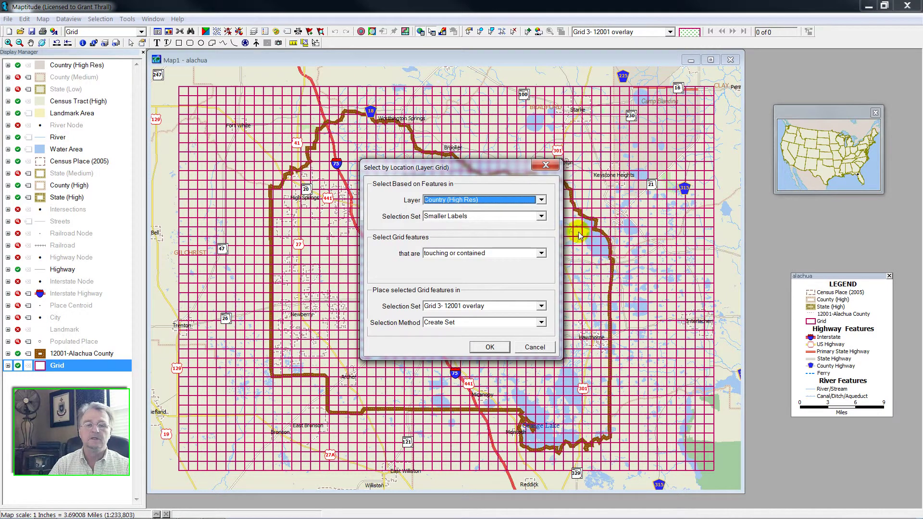
{"action": "left_click", "coordinate": [542, 201]}
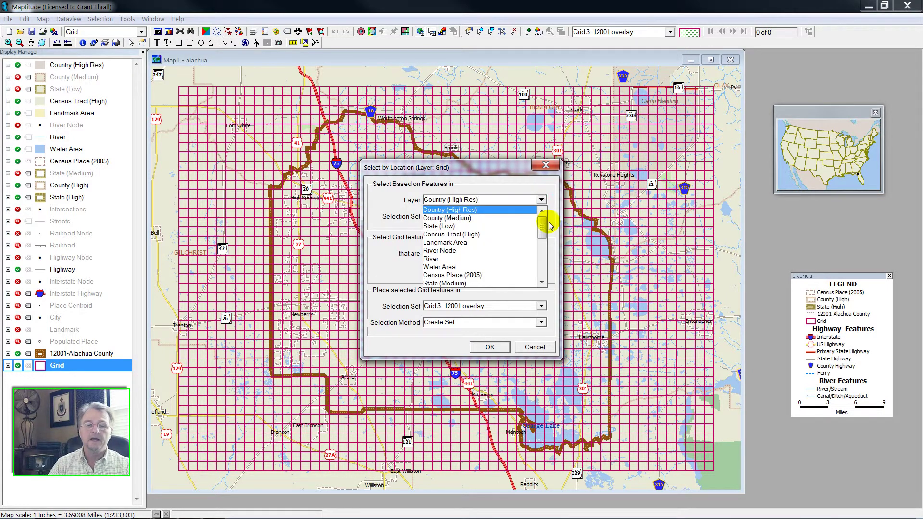
{"action": "left_click_drag", "start_coordinate": [542, 228], "coordinate": [551, 275]}
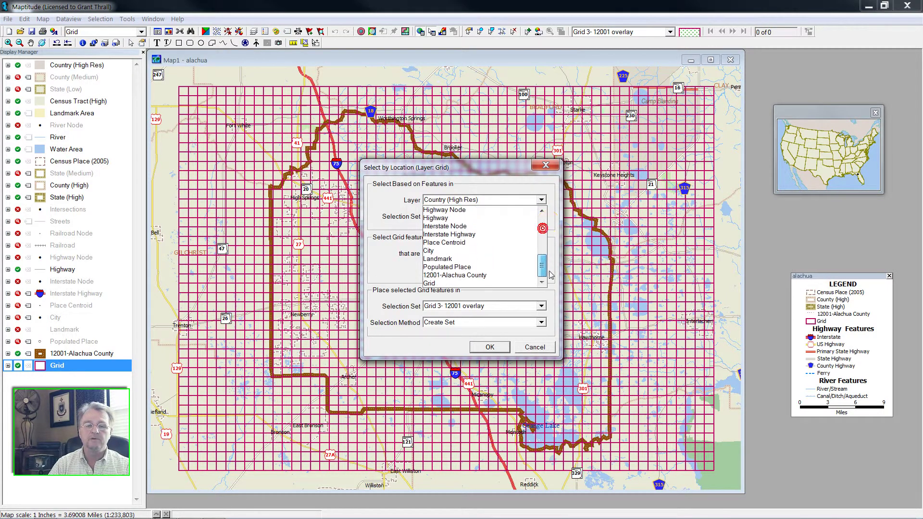
{"action": "left_click", "coordinate": [475, 275]}
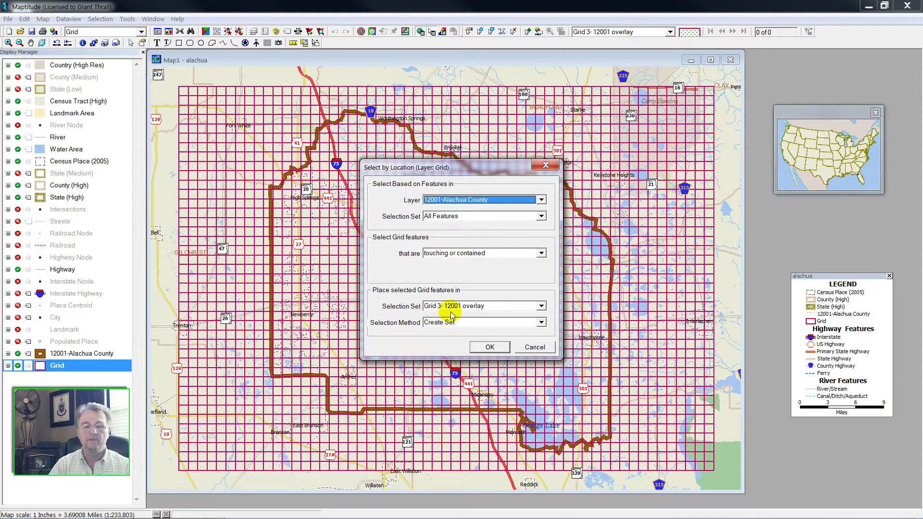
{"action": "double_click", "coordinate": [473, 307]}
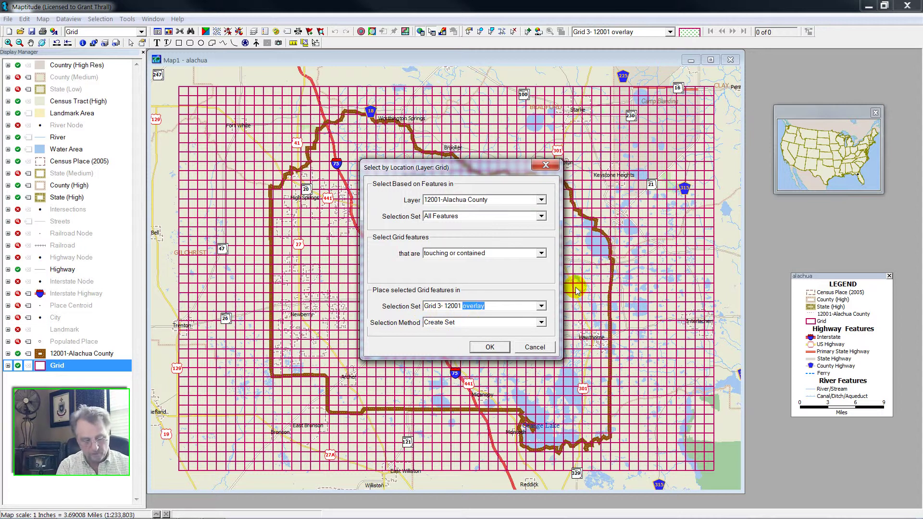
{"action": "type", "text": "selection method"}
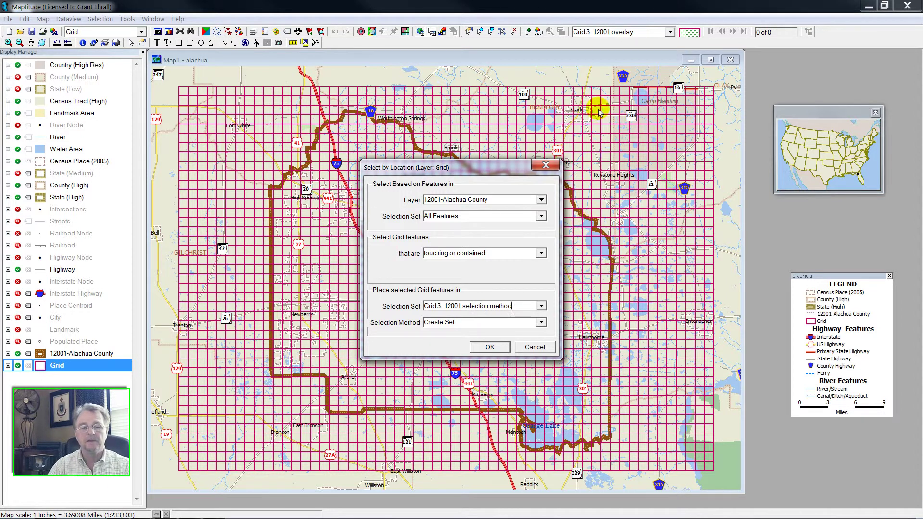
{"action": "left_click", "coordinate": [490, 347]}
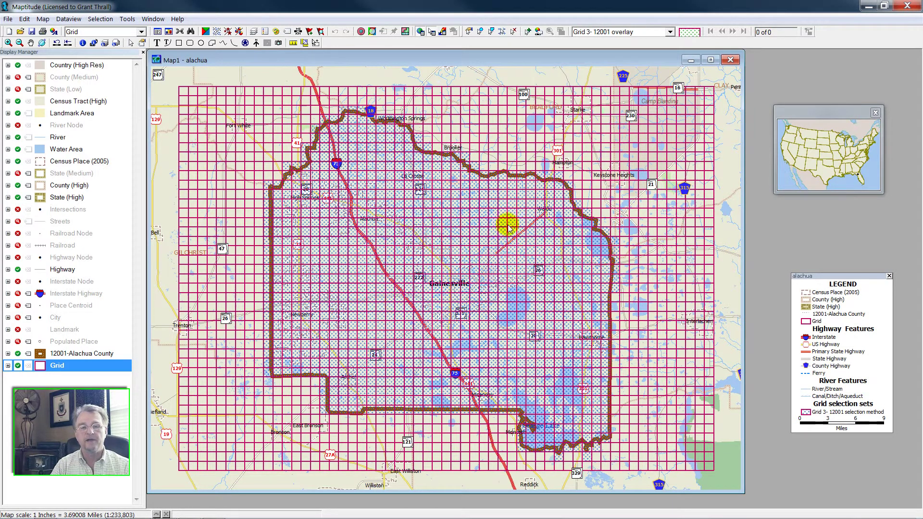
Export the Grid 3- 12001 selection method set to a Standard Geographic File with layer name Grid 3, replacing the existing Grid-3-12001-overlay file
{"action": "left_click", "coordinate": [127, 19]}
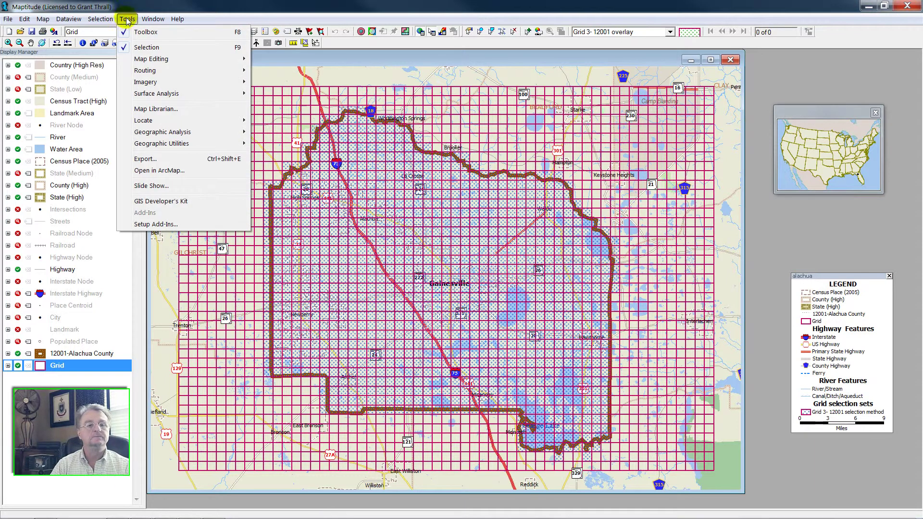
{"action": "left_click", "coordinate": [157, 160]}
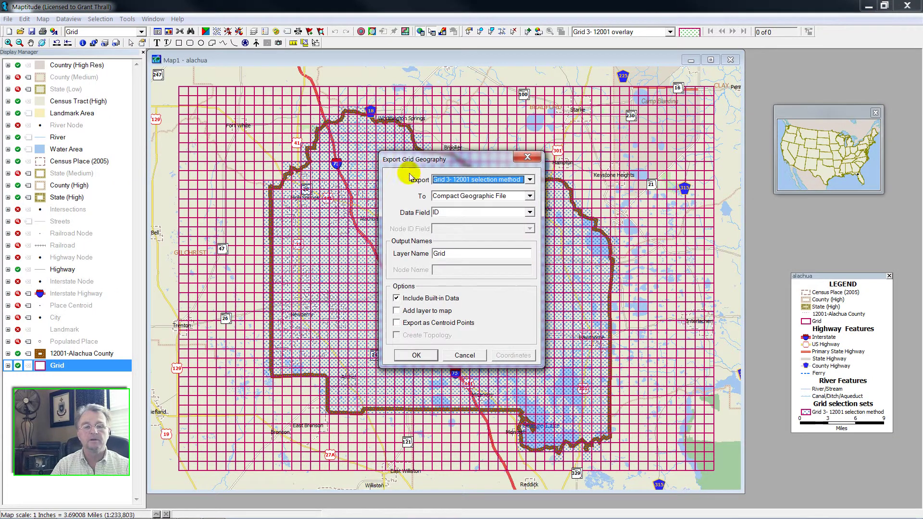
{"action": "left_click", "coordinate": [454, 253]}
{"action": "type", "text": "3"}
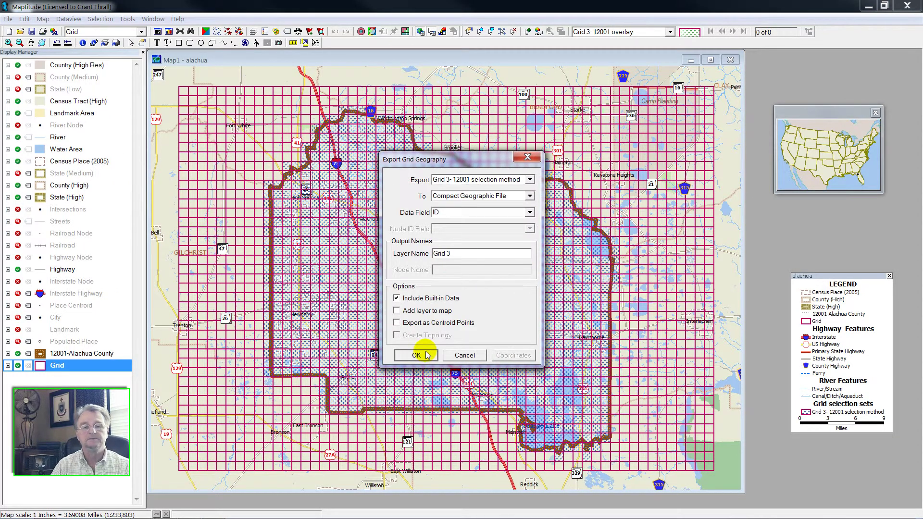
{"action": "left_click", "coordinate": [531, 197]}
{"action": "left_click", "coordinate": [490, 207]}
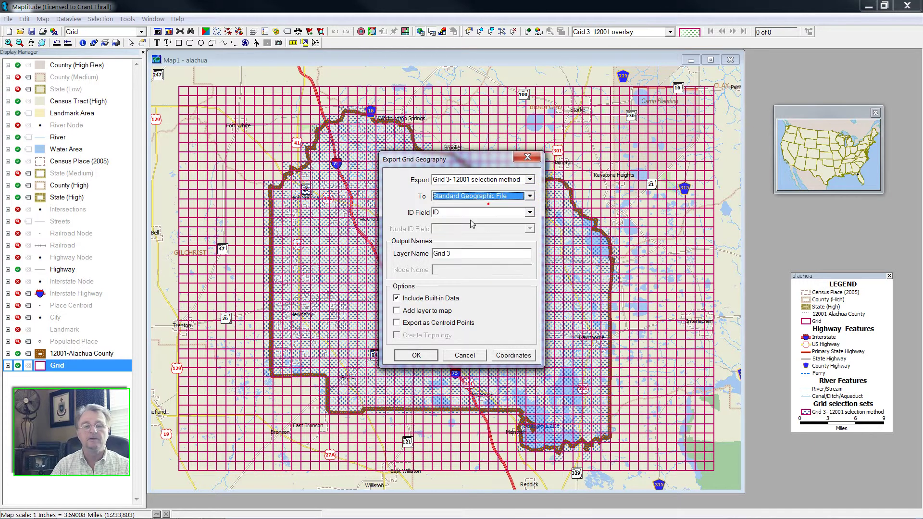
{"action": "left_click", "coordinate": [416, 356]}
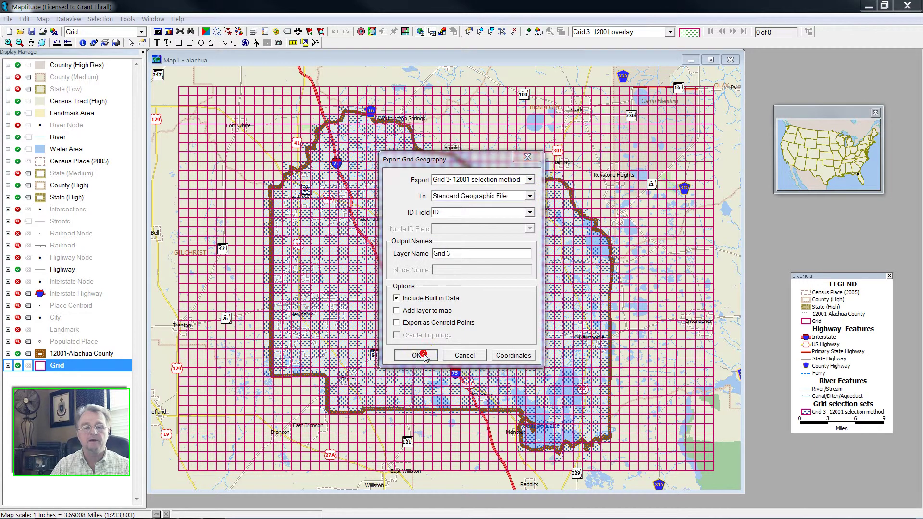
{"action": "left_click", "coordinate": [414, 191]}
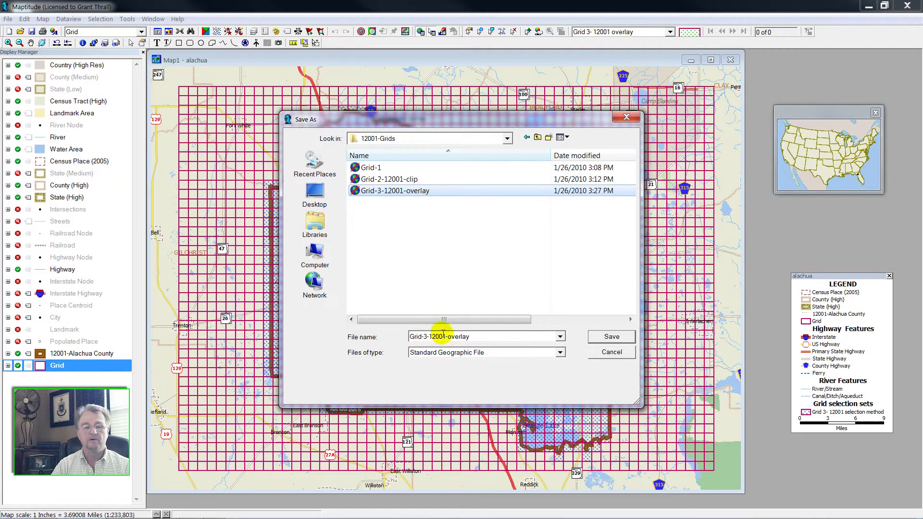
{"action": "left_click", "coordinate": [610, 338]}
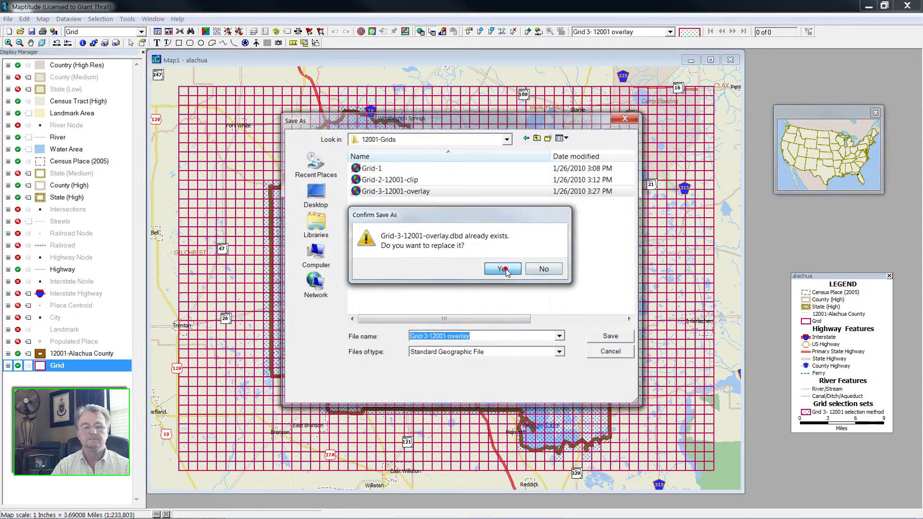
{"action": "left_click", "coordinate": [509, 269]}
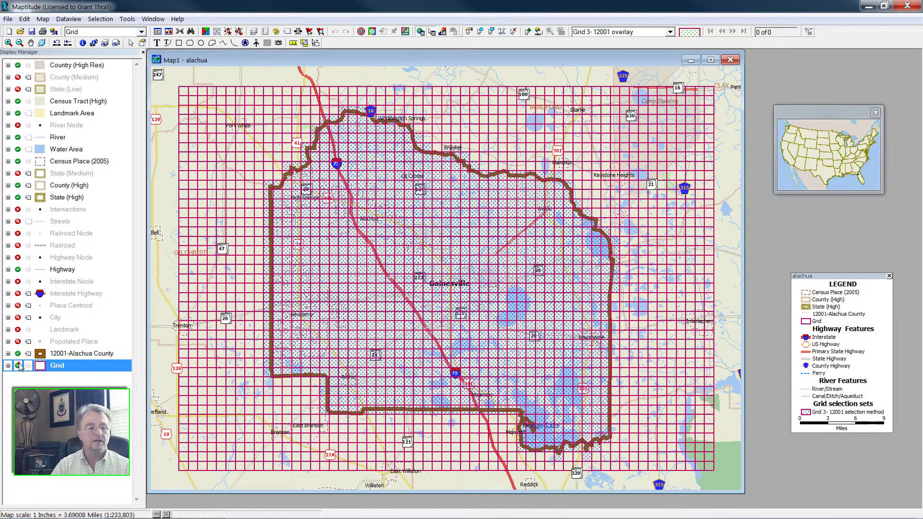
Hide the Grid layer and add the Grid-3-12001-overlay file from the 12001-Grids folder to the map
{"action": "left_click", "coordinate": [19, 366]}
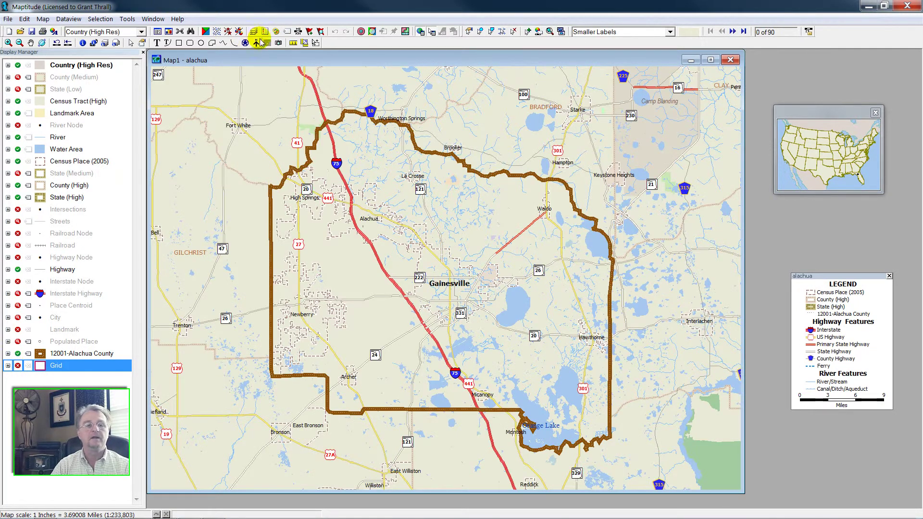
{"action": "left_click", "coordinate": [253, 32]}
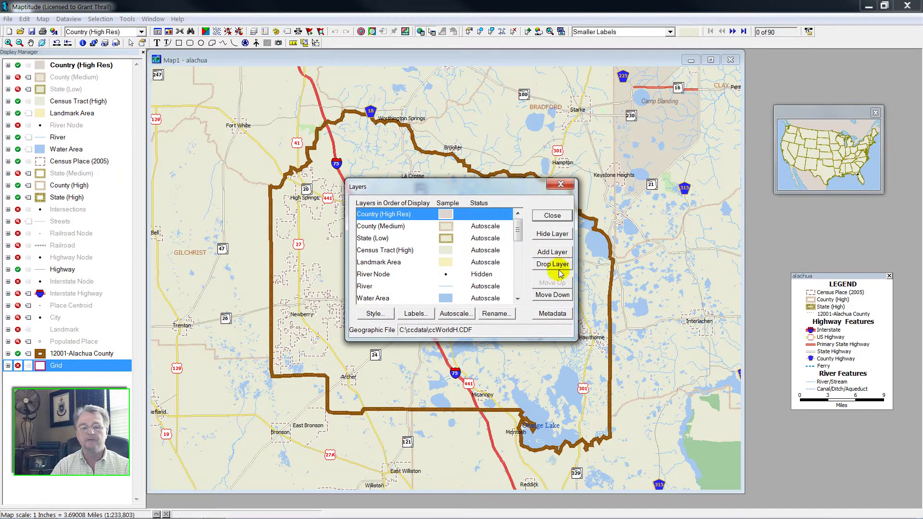
{"action": "left_click", "coordinate": [552, 253]}
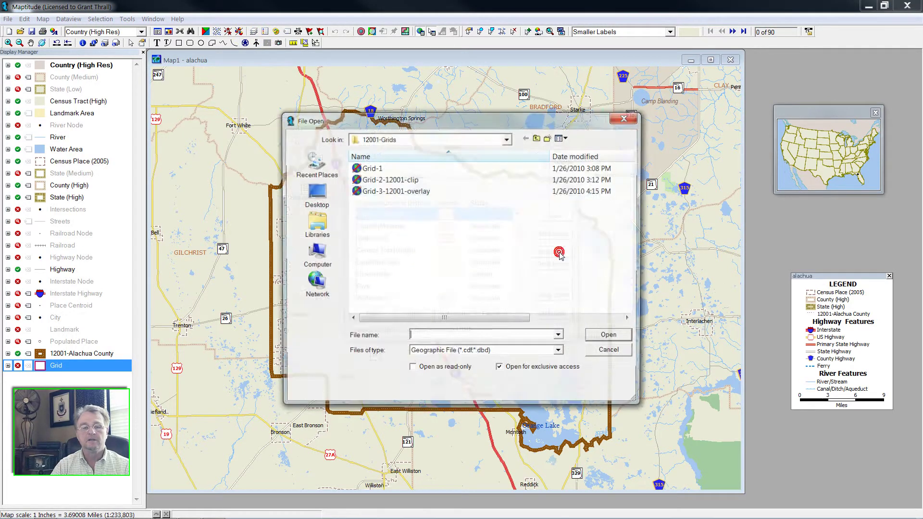
{"action": "left_click", "coordinate": [389, 191]}
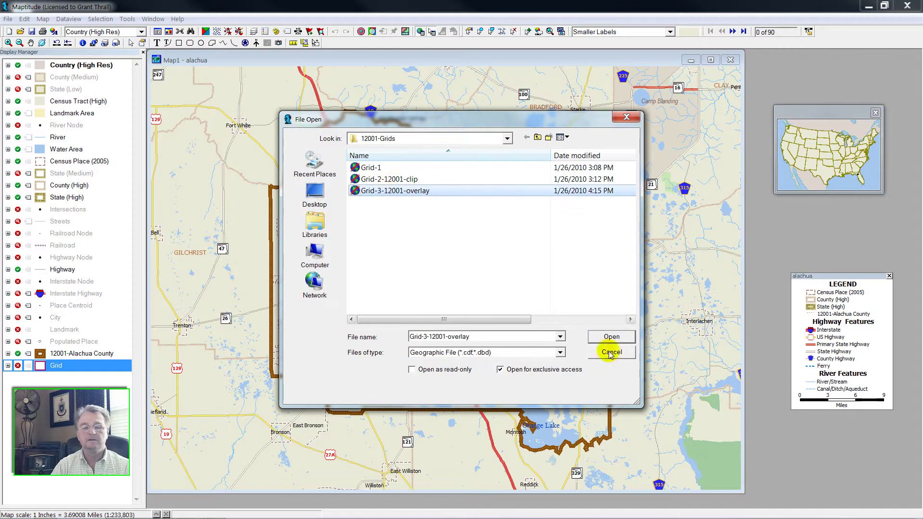
{"action": "left_click", "coordinate": [613, 338]}
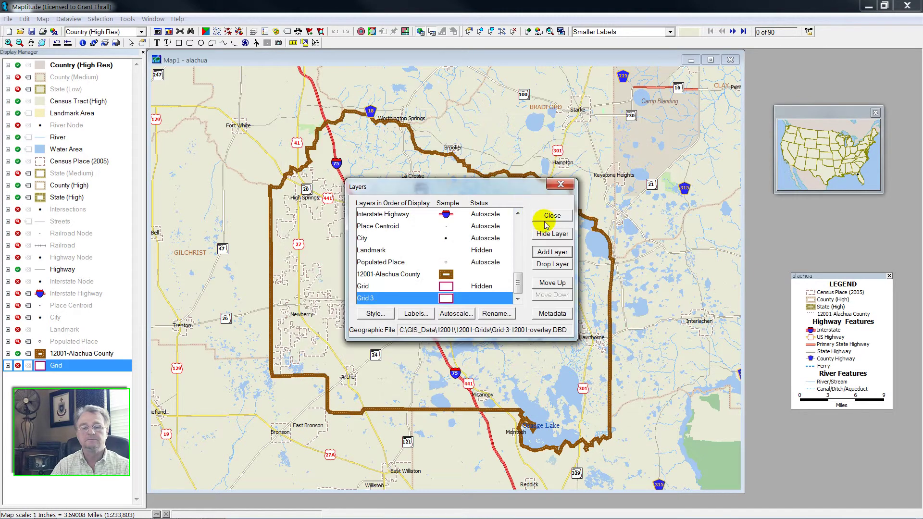
{"action": "left_click", "coordinate": [547, 217]}
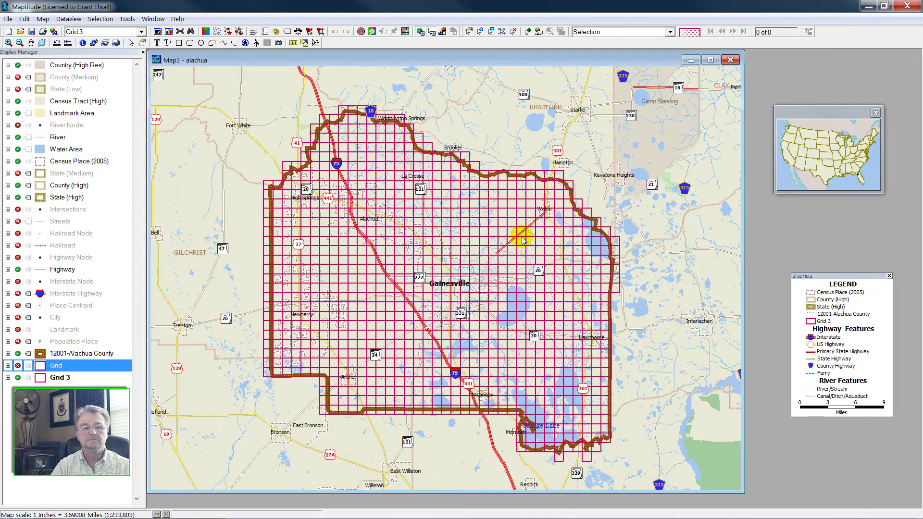
Add the Grid-2-12001-clip file to the map as a layer and move Grid 3 below Grid:1 in the layer order
{"action": "left_click", "coordinate": [8, 43]}
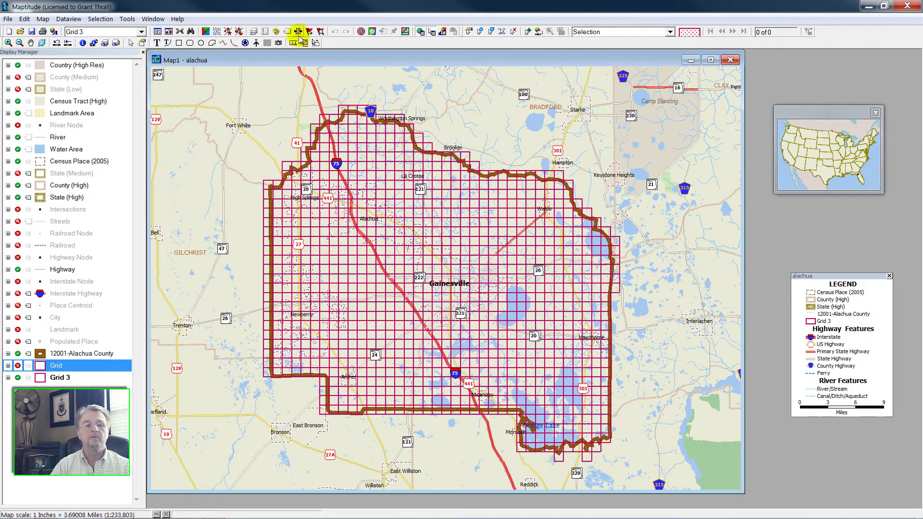
{"action": "left_click", "coordinate": [254, 32]}
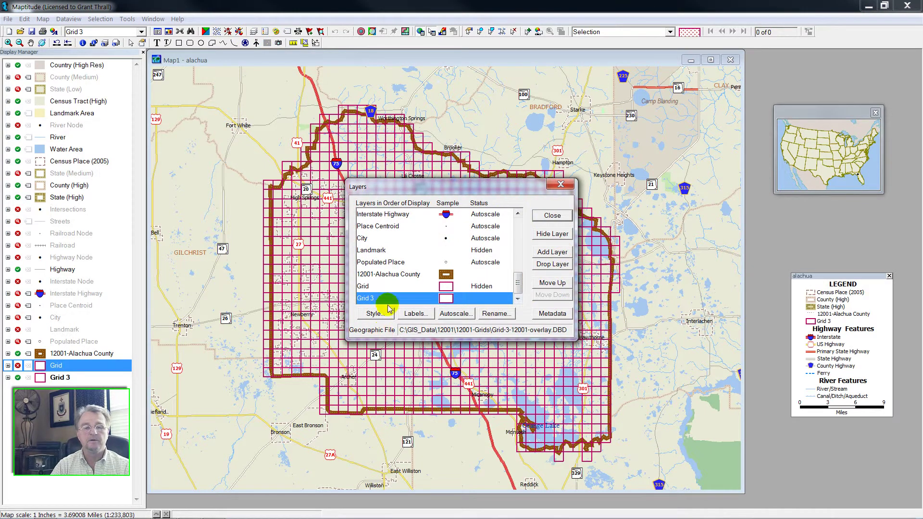
{"action": "left_click", "coordinate": [546, 252]}
{"action": "left_click", "coordinate": [384, 179]}
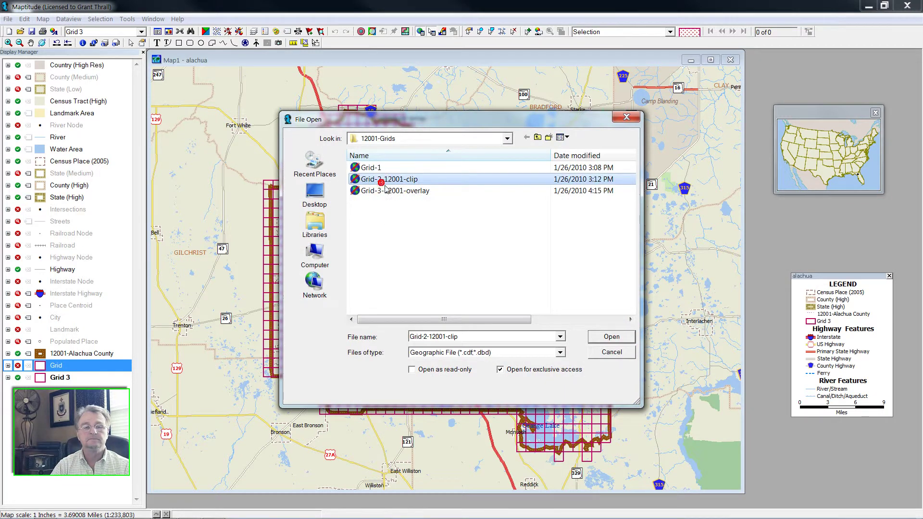
{"action": "left_click", "coordinate": [600, 338]}
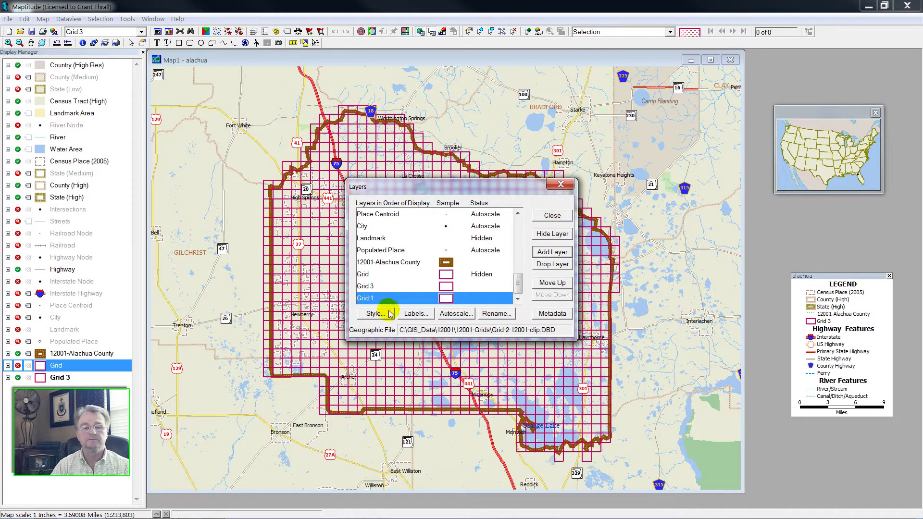
{"action": "left_click", "coordinate": [376, 287]}
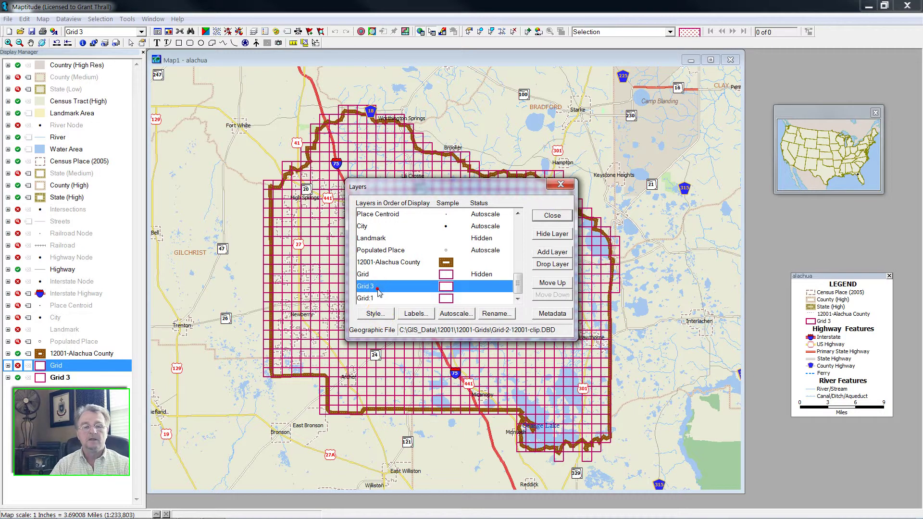
{"action": "left_click", "coordinate": [565, 299]}
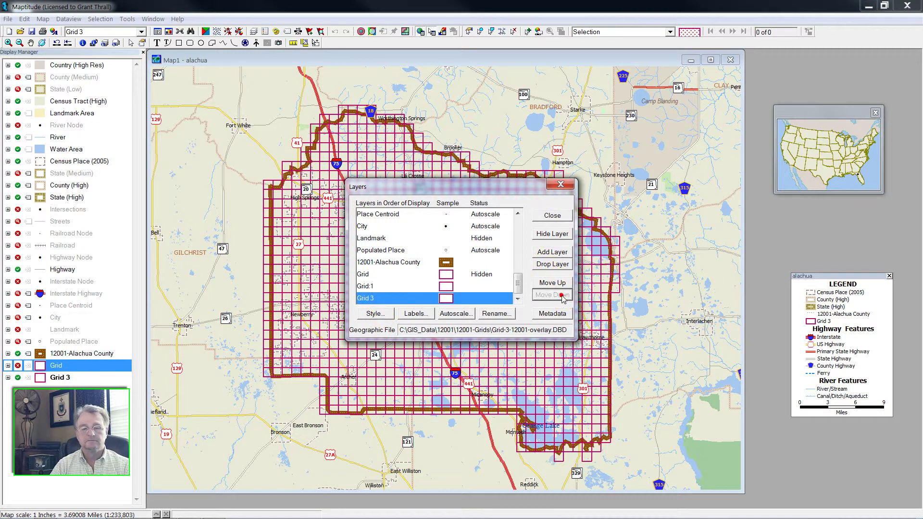
Style the Grid 3 layer with a blue-violet border color and a border width of 2.5
{"action": "left_click", "coordinate": [380, 318]}
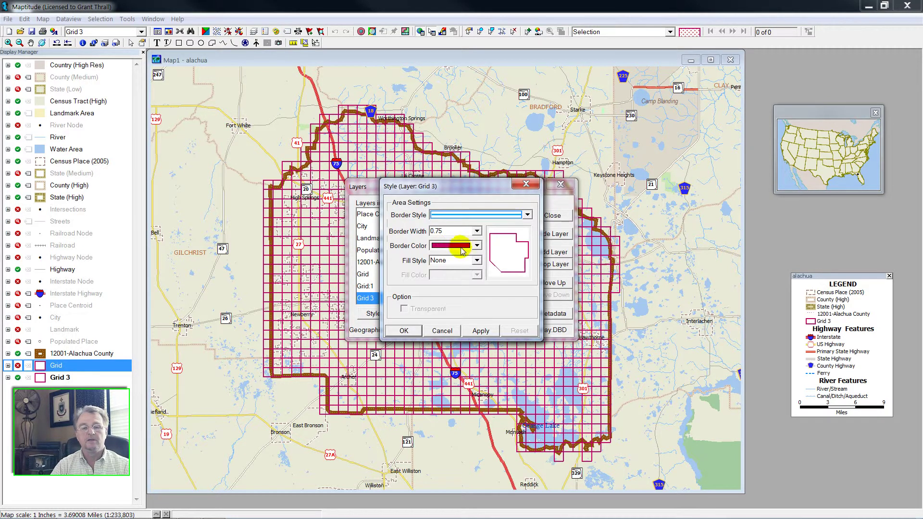
{"action": "left_click", "coordinate": [478, 245]}
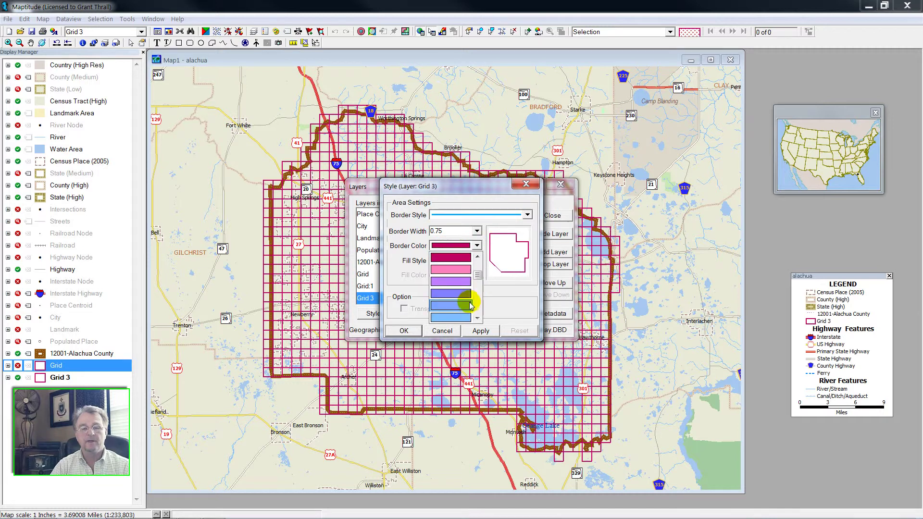
{"action": "left_click", "coordinate": [463, 294]}
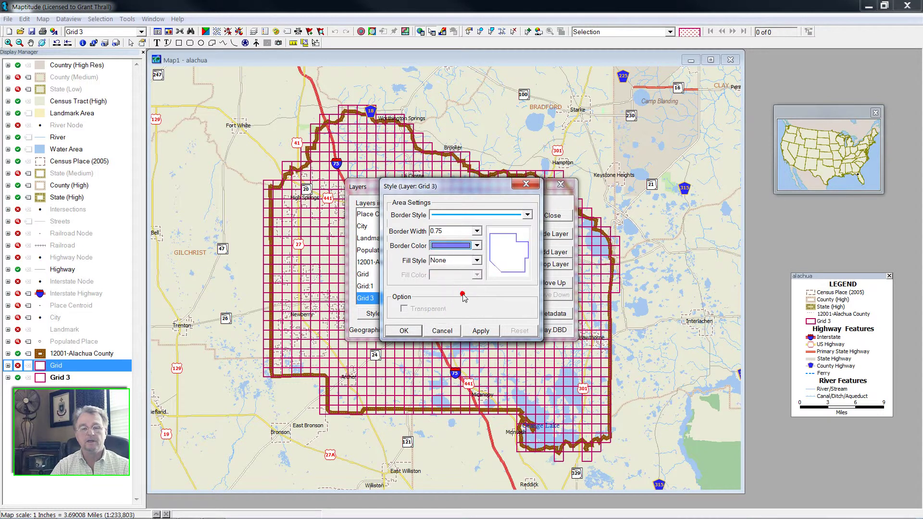
{"action": "left_click", "coordinate": [477, 232]}
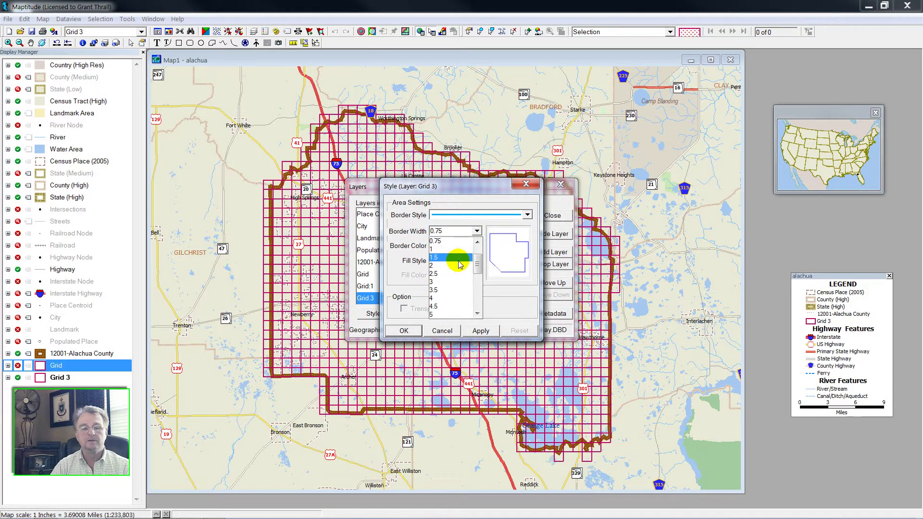
{"action": "left_click", "coordinate": [453, 273]}
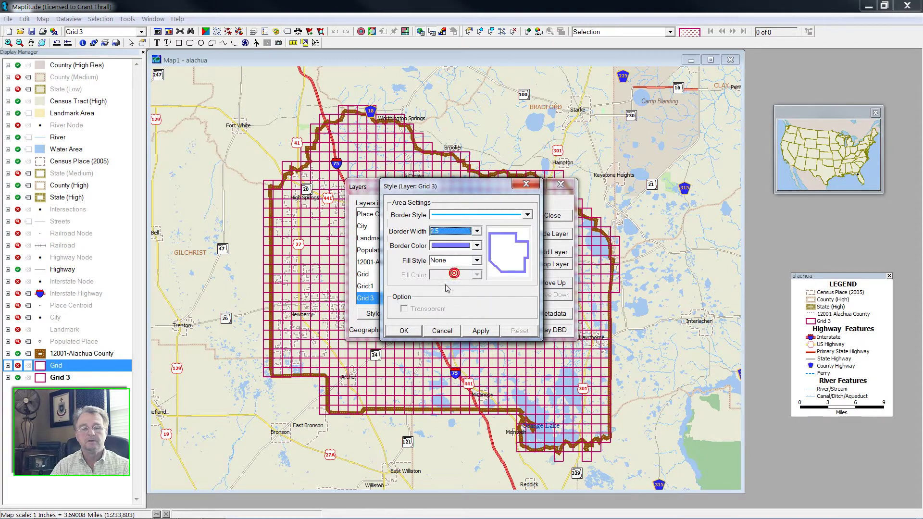
{"action": "left_click", "coordinate": [406, 331]}
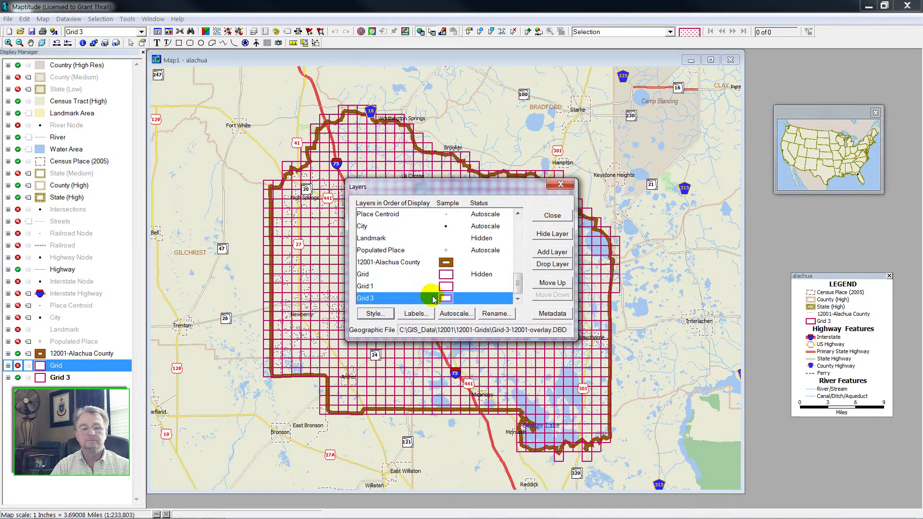
{"action": "left_click", "coordinate": [562, 220]}
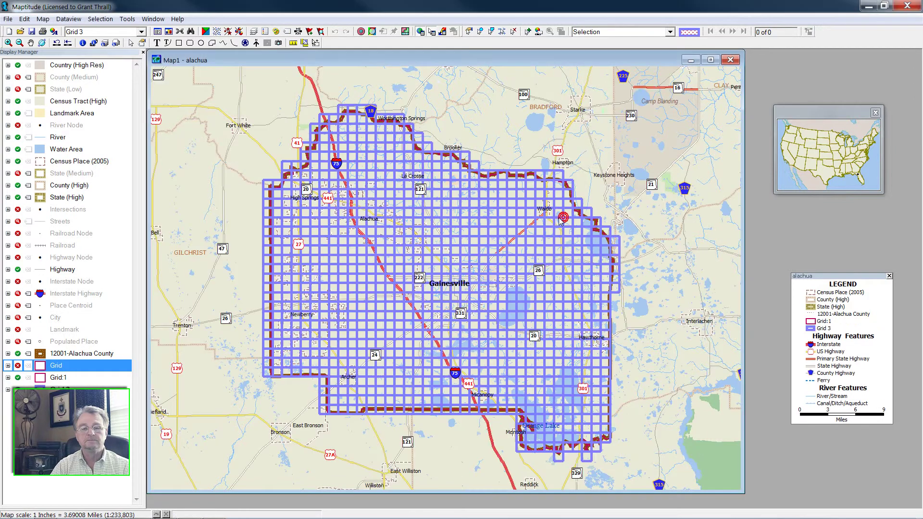
Zoom to the northeast county boundary near Hampton and Waldo, briefly show the original Grid, and hide the Grid:1 and Grid 3 layers
{"action": "left_click", "coordinate": [8, 43]}
{"action": "left_click_drag", "start_coordinate": [498, 136], "coordinate": [586, 218]}
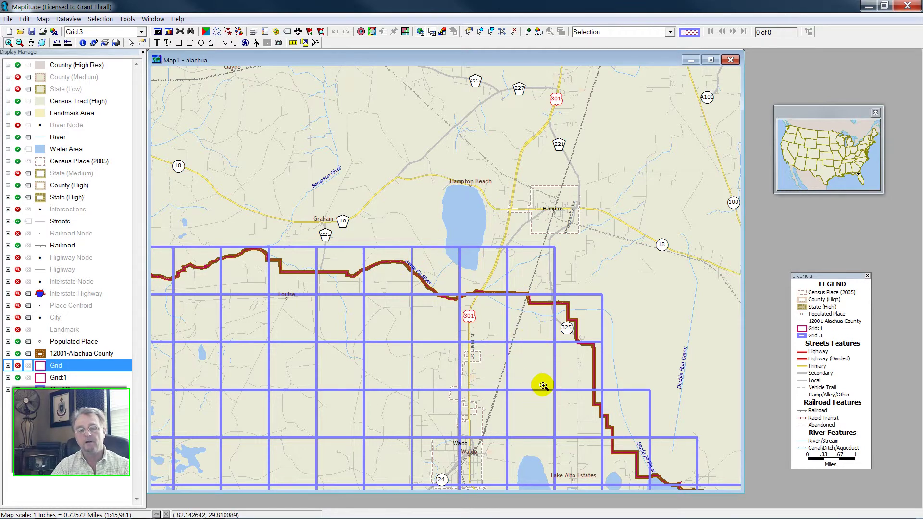
{"action": "left_click", "coordinate": [22, 378]}
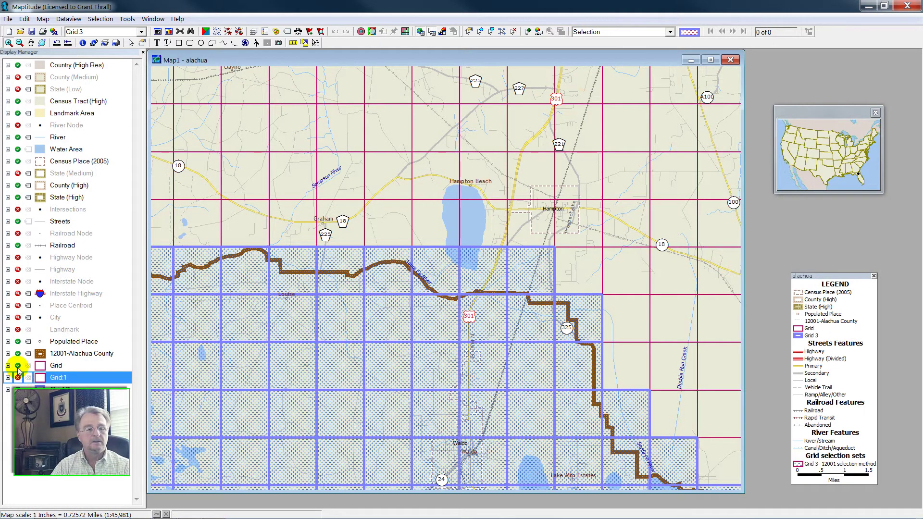
{"action": "left_click", "coordinate": [19, 366]}
{"action": "left_click", "coordinate": [23, 382]}
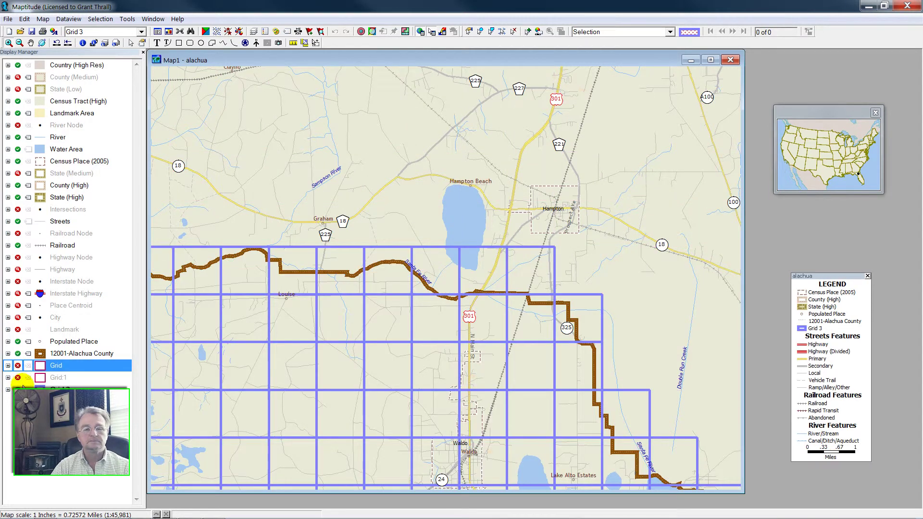
{"action": "left_click", "coordinate": [18, 390]}
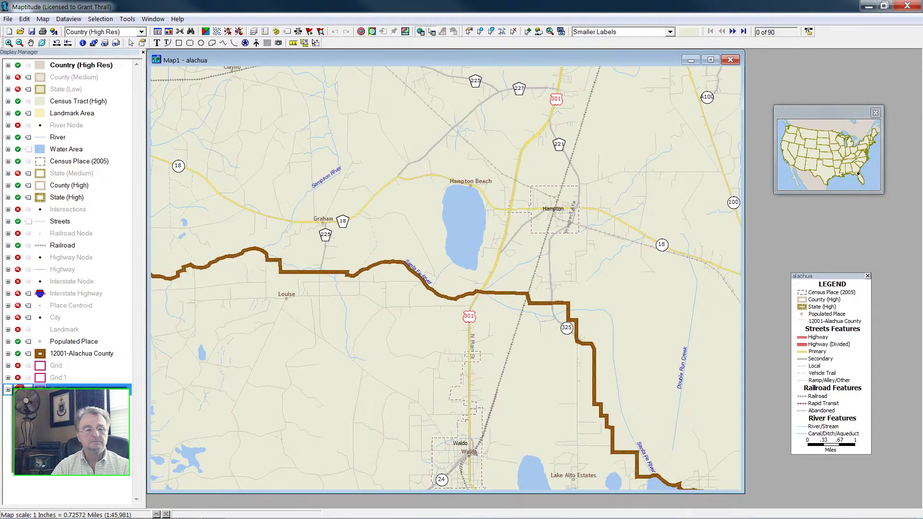
Show the clipped Grid:1 layer, zoom in on the stepped boundary around road 325, and display Grid 3 for comparison
{"action": "left_click", "coordinate": [18, 378]}
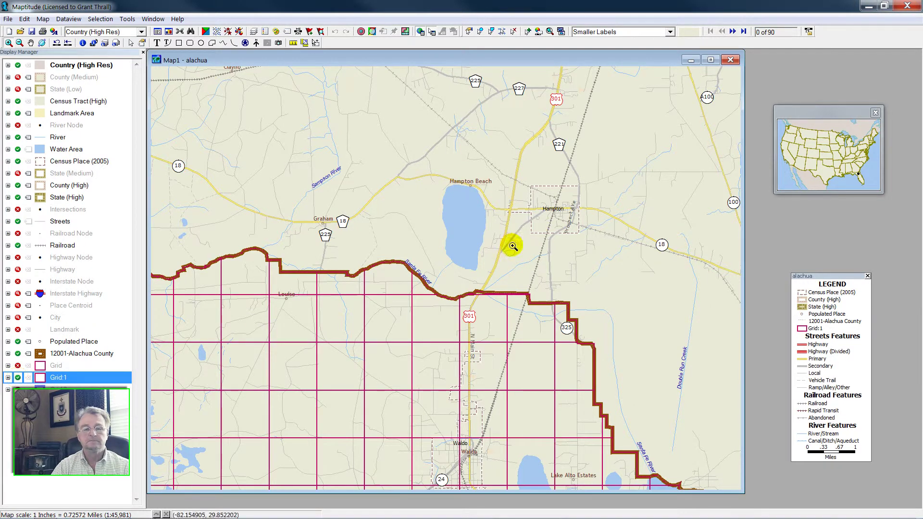
{"action": "left_click_drag", "start_coordinate": [537, 248], "coordinate": [631, 403]}
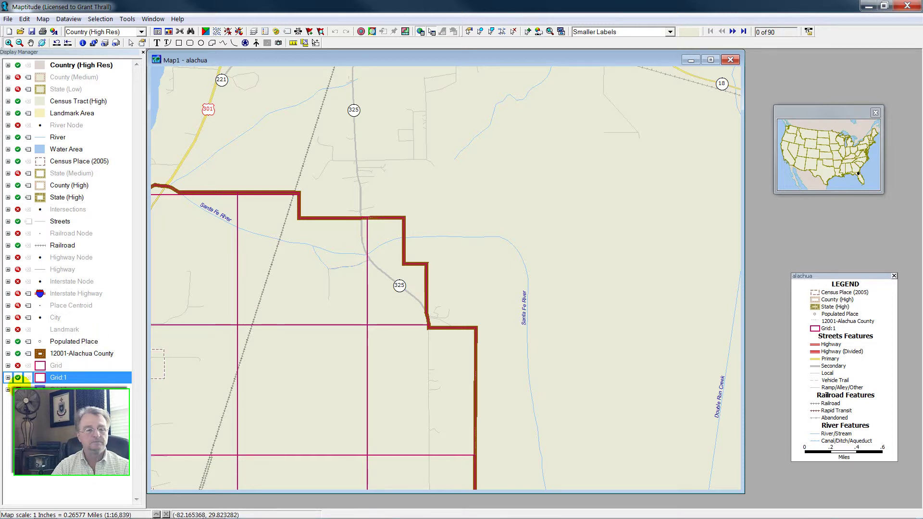
{"action": "left_click", "coordinate": [18, 390]}
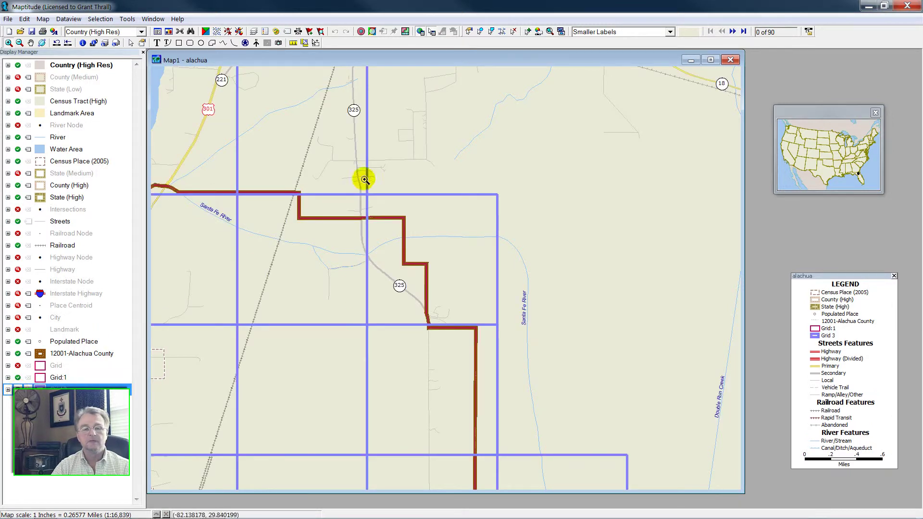